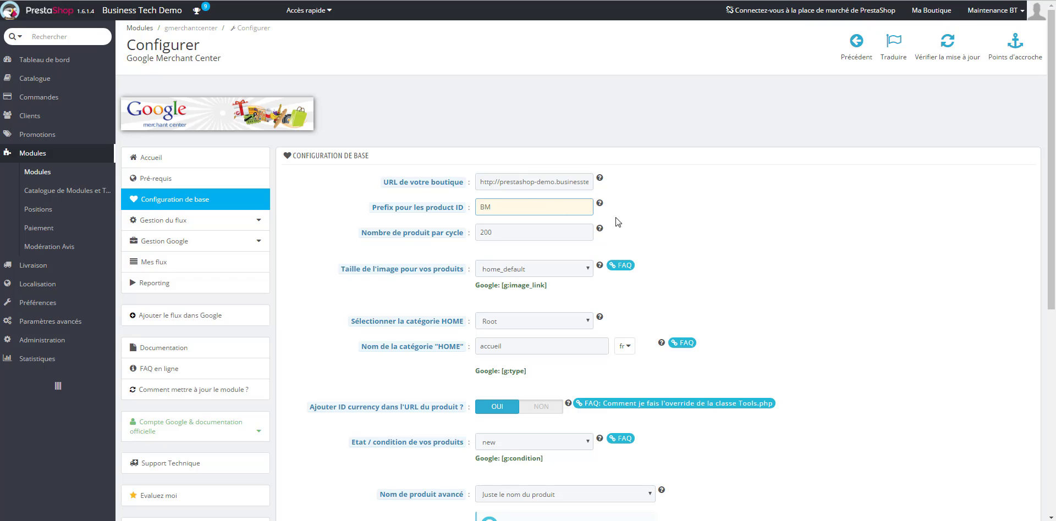
Switch off adding the currency ID to the product URL, and switch it back on.
left_click(627, 243)
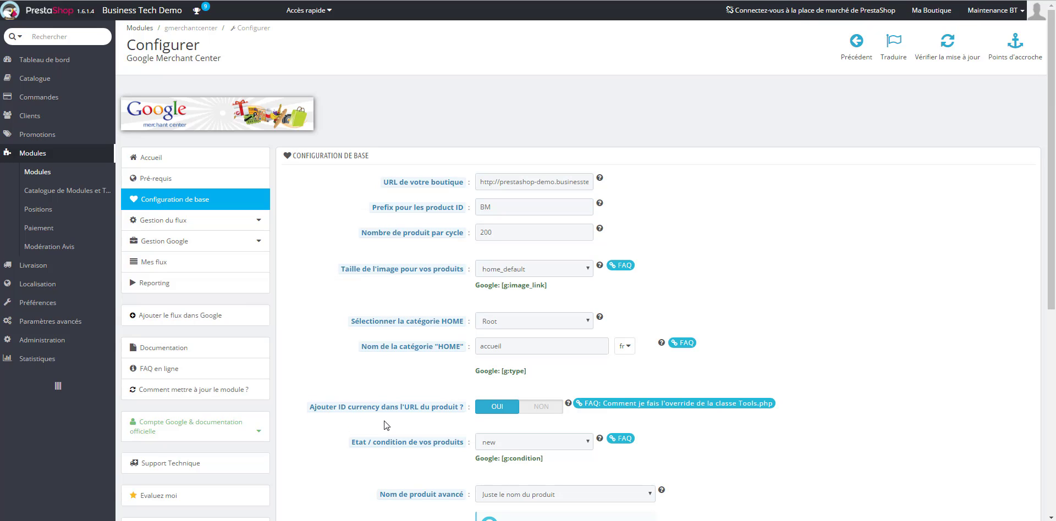
left_click(542, 407)
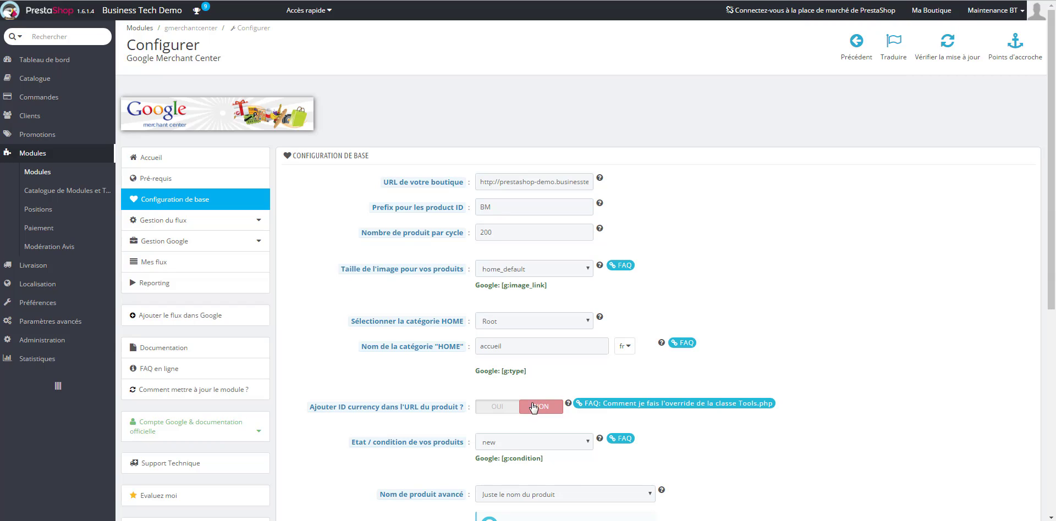
left_click(500, 409)
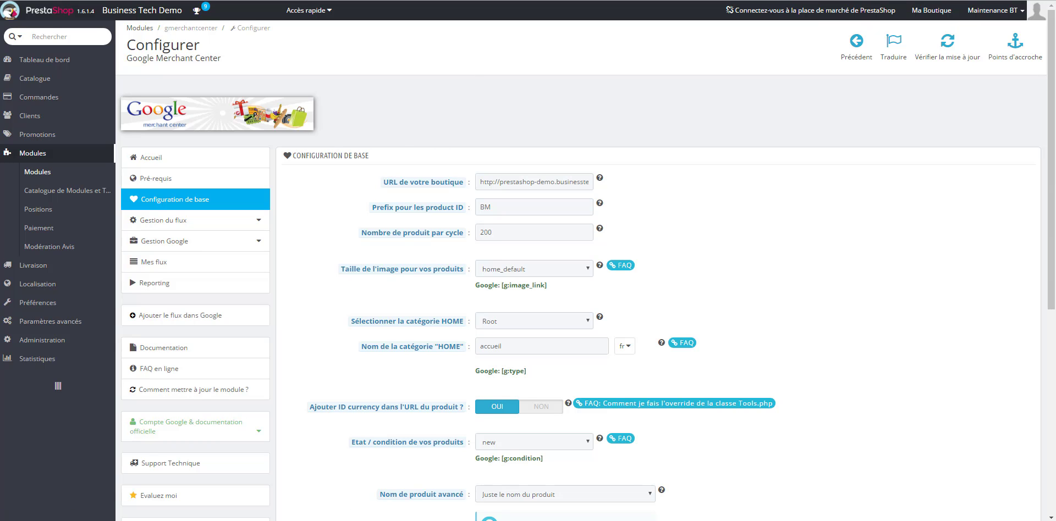
Set the advanced product name format to "Marque + Nom du produit".
scroll(899, 342, "down", 2)
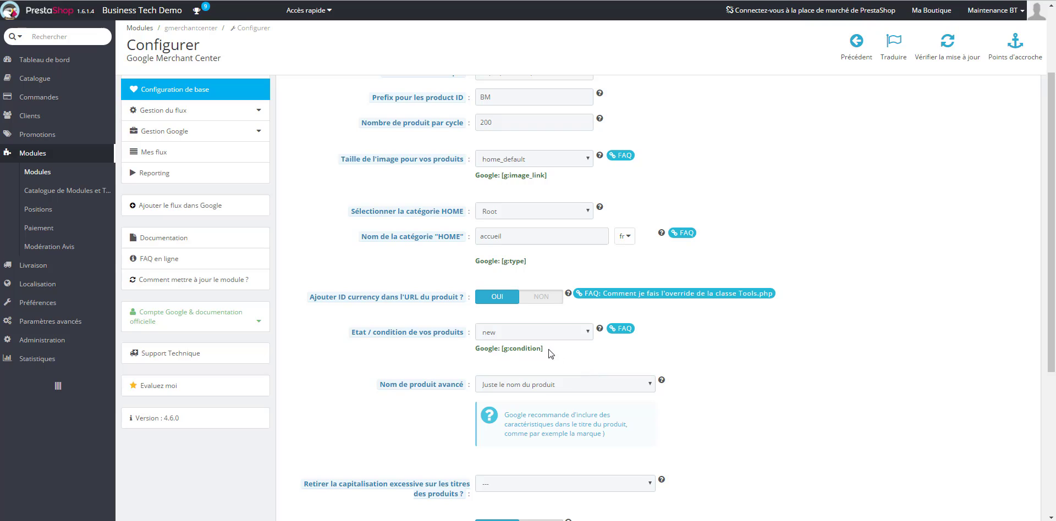
left_click(527, 386)
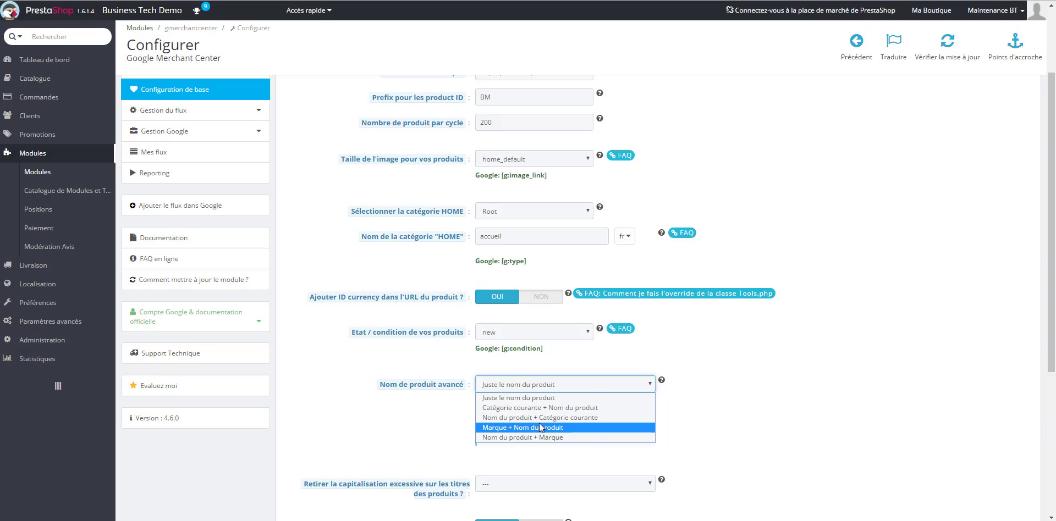
left_click(550, 397)
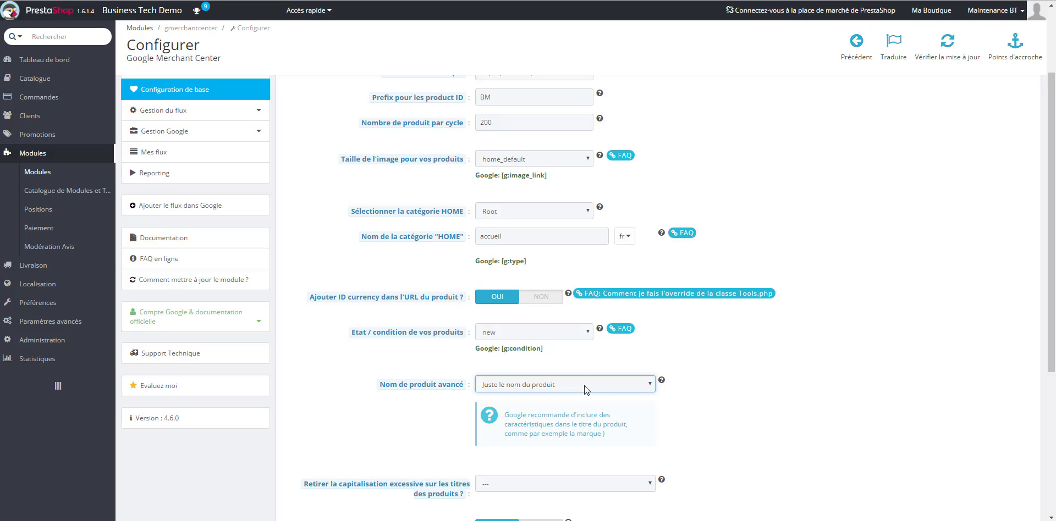
left_click(632, 385)
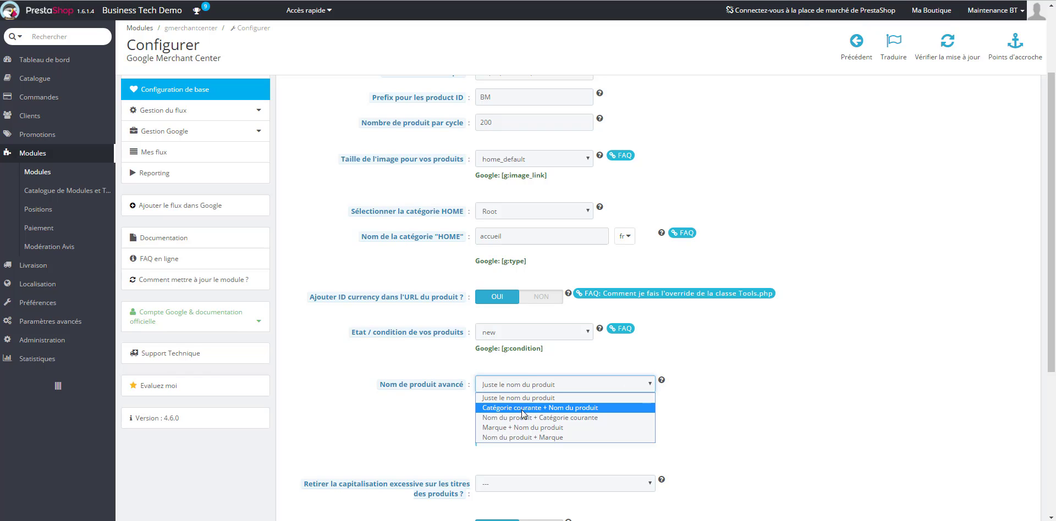
left_click(504, 428)
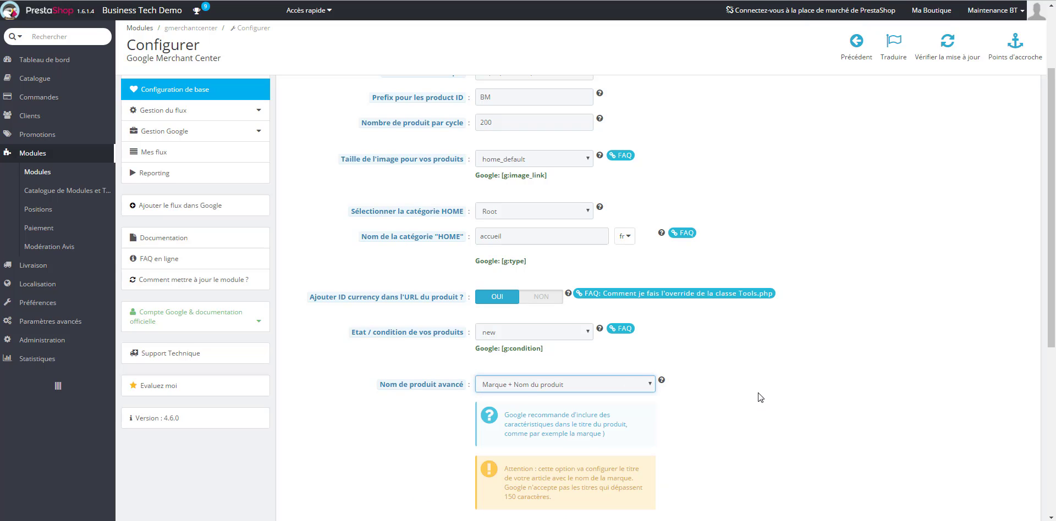
scroll(759, 397, "down", 4)
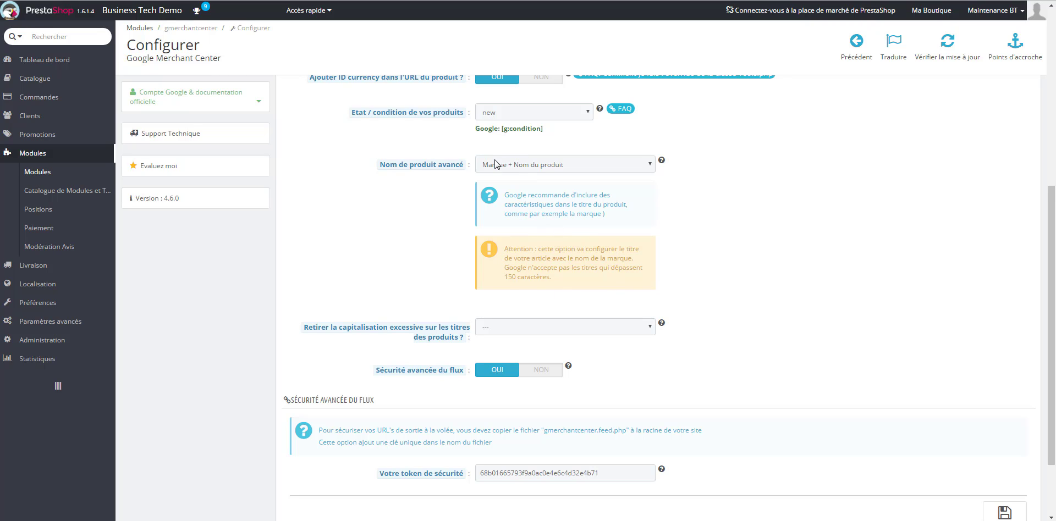
left_click(545, 165)
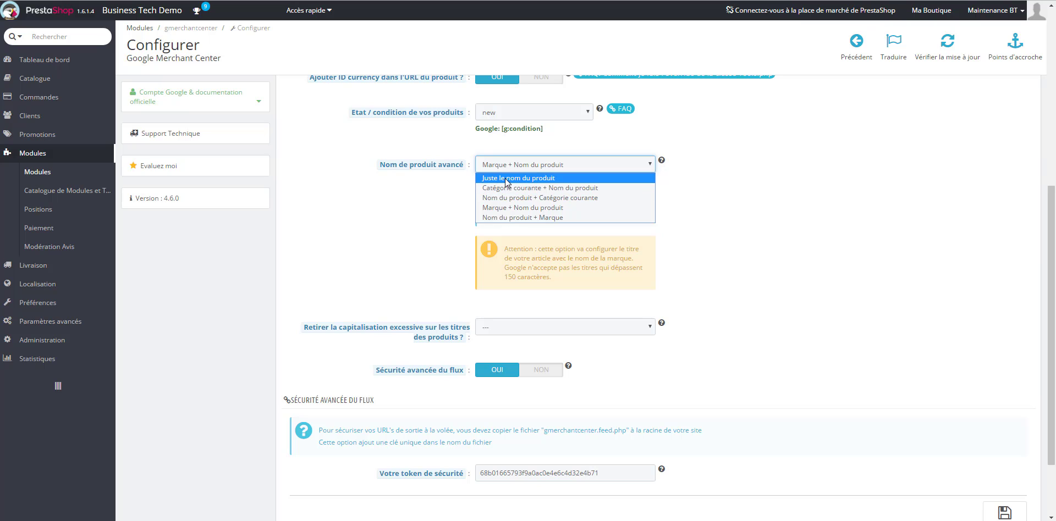
left_click(844, 244)
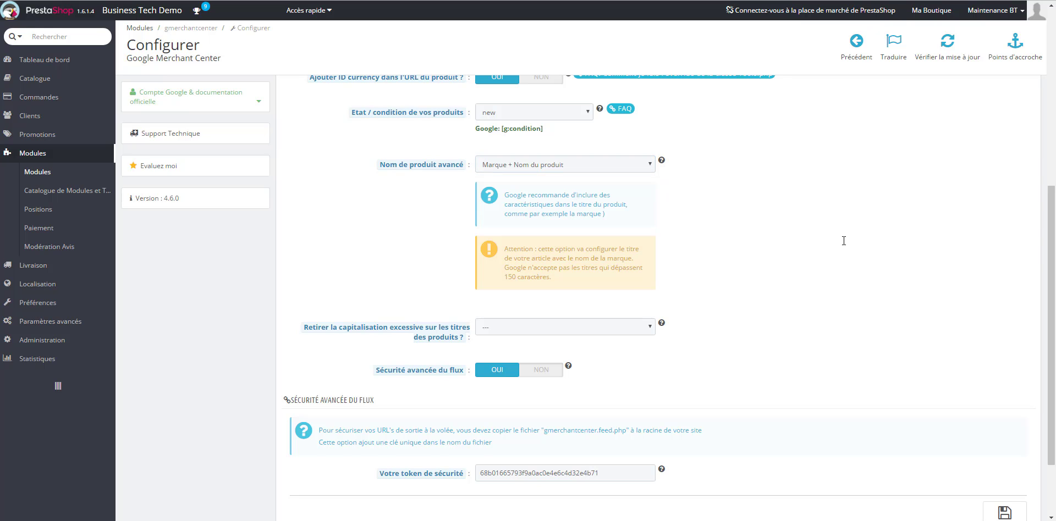
Set the removal of excessive capitalisation in product titles to "Mettre en majuscule seulement la première lettre".
scroll(845, 246, "down", 1)
scroll(846, 245, "down", 3)
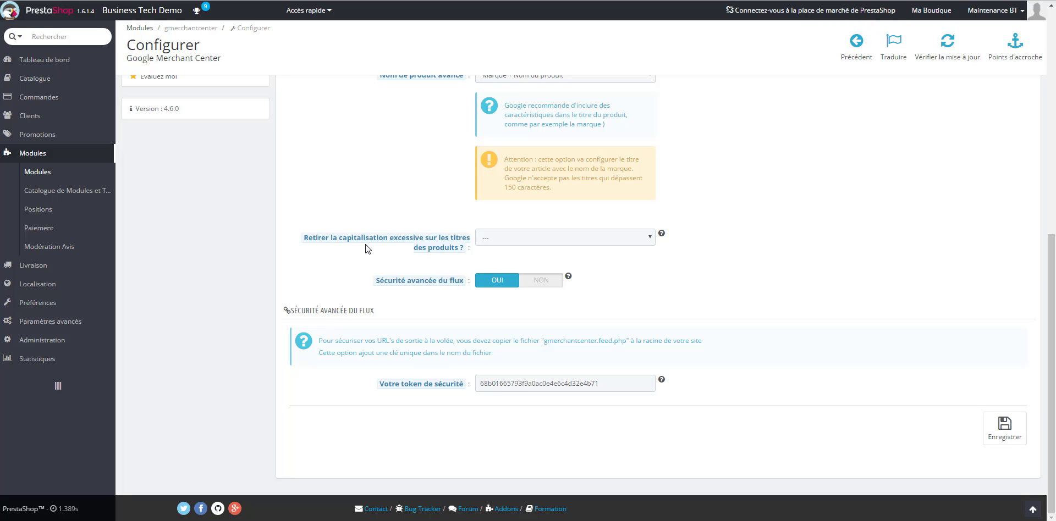
left_click(518, 238)
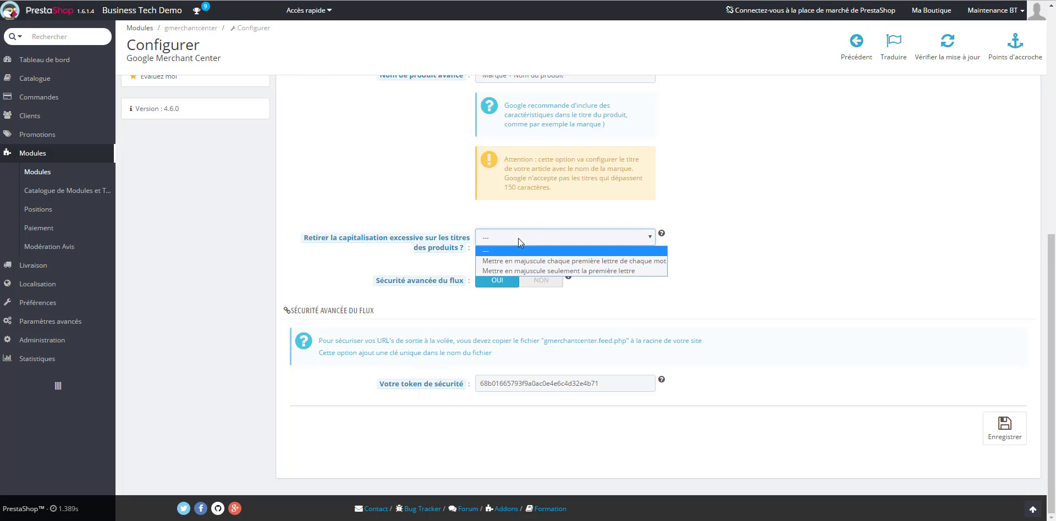
left_click(526, 270)
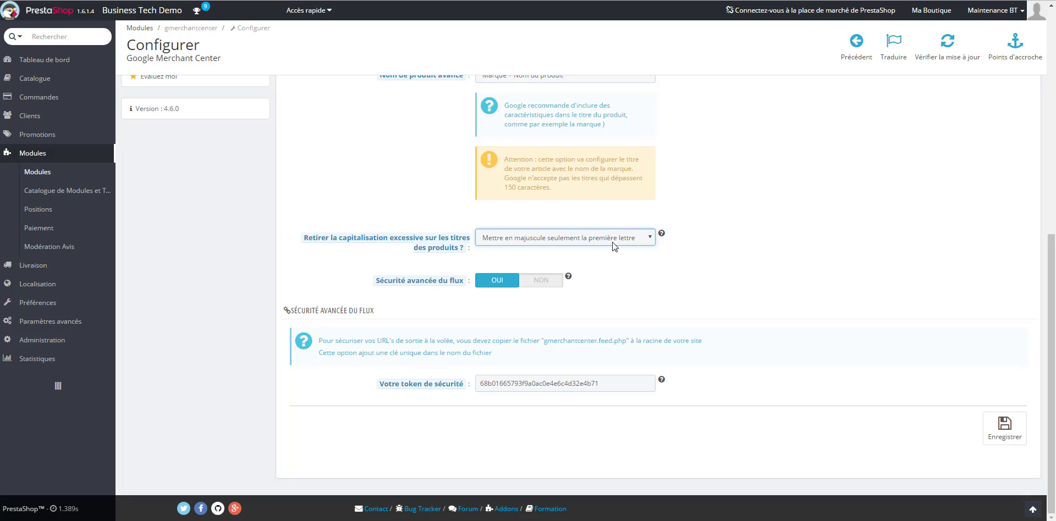
left_click(781, 235)
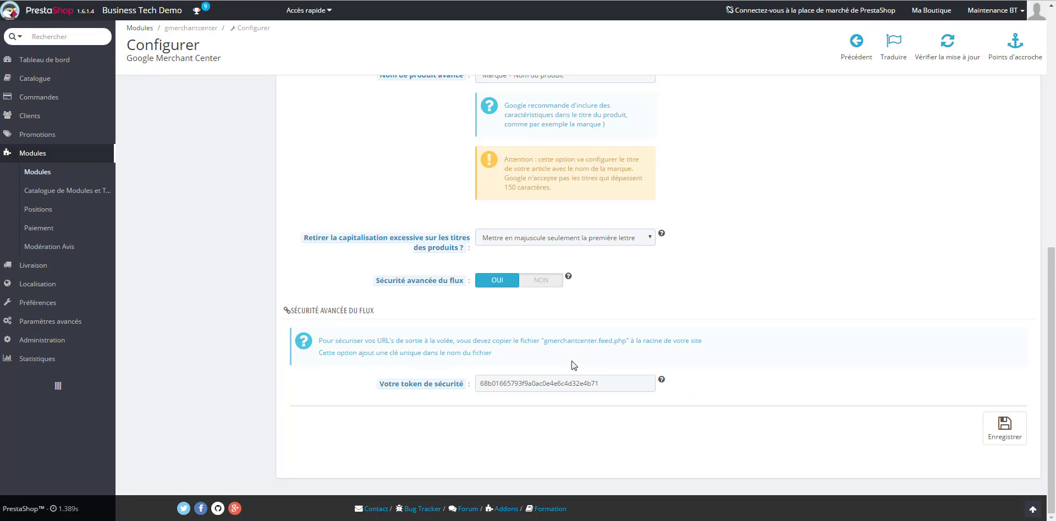
Save the basic configuration settings.
left_click(1009, 436)
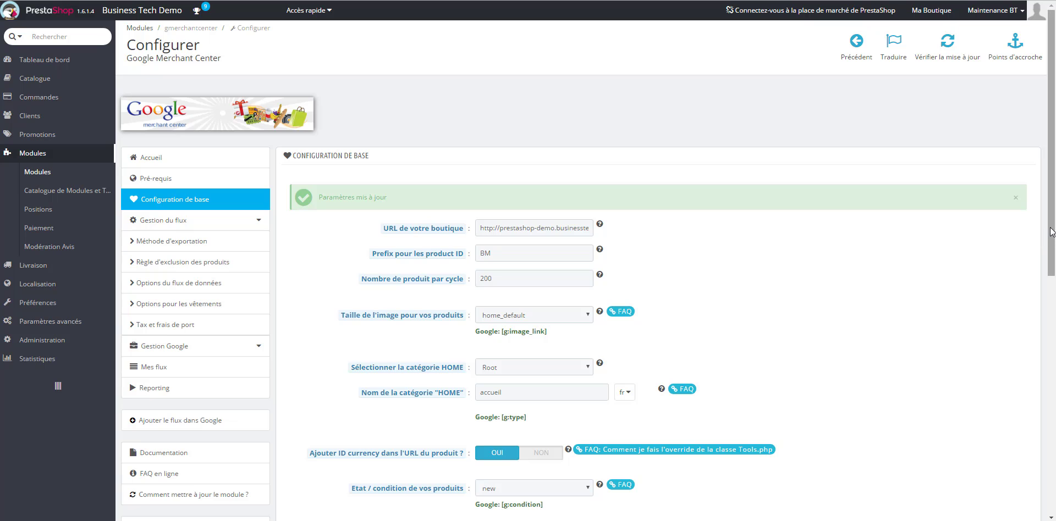
left_click_drag(1051, 234, 1051, 473)
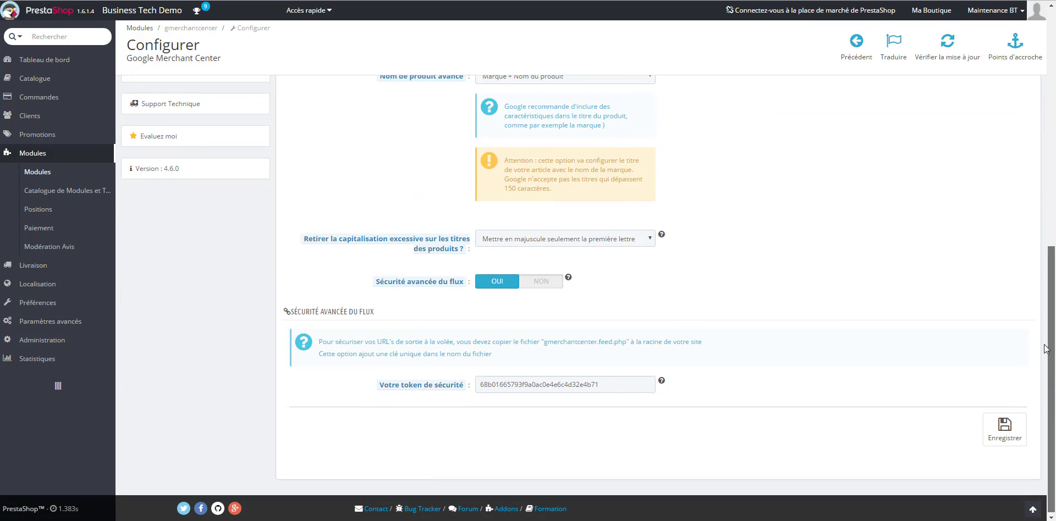
scroll(1043, 214, "down", 8)
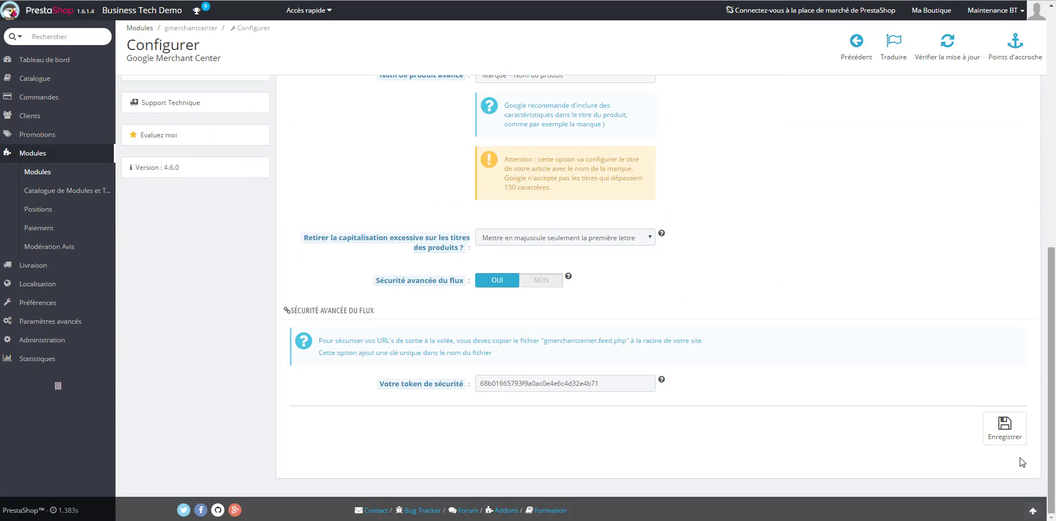
left_click(1008, 436)
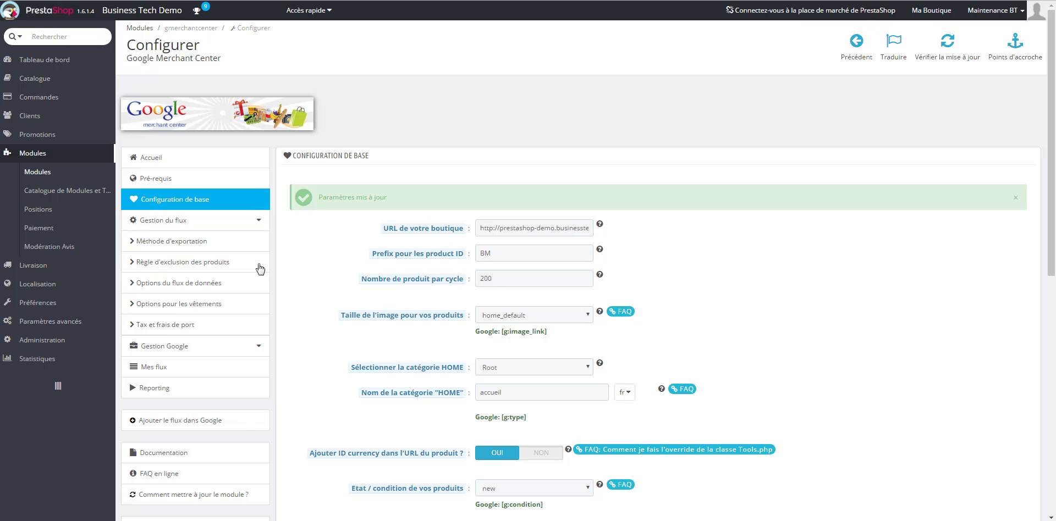
Open the feed's export method settings, try "Export par marque", and return the method to "Export par catégories".
left_click(168, 220)
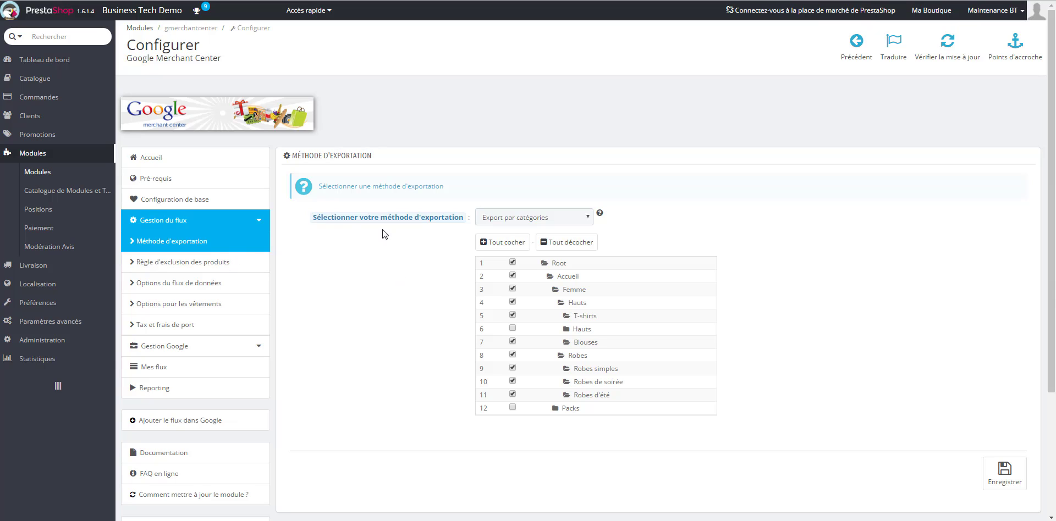
mouse_move(356, 223)
left_click(538, 221)
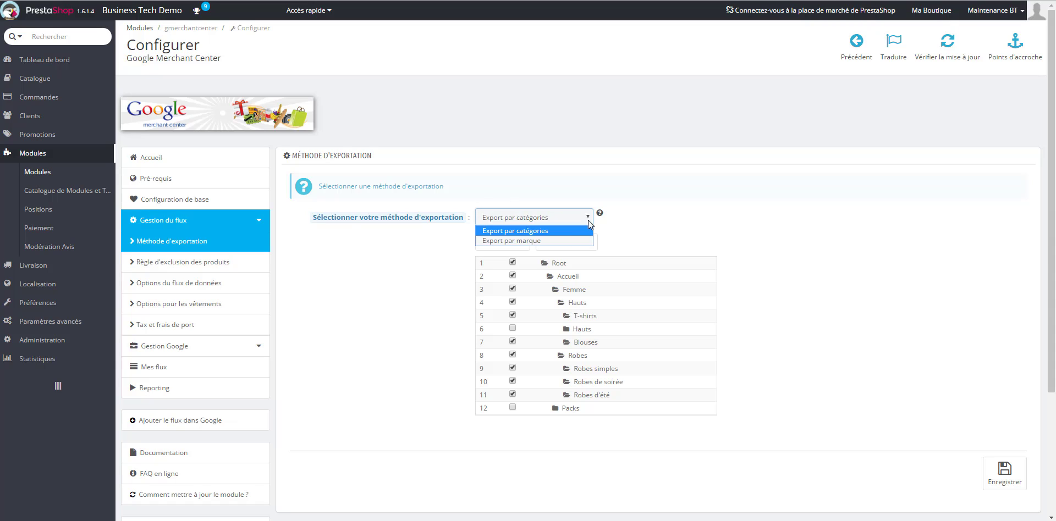
left_click(526, 240)
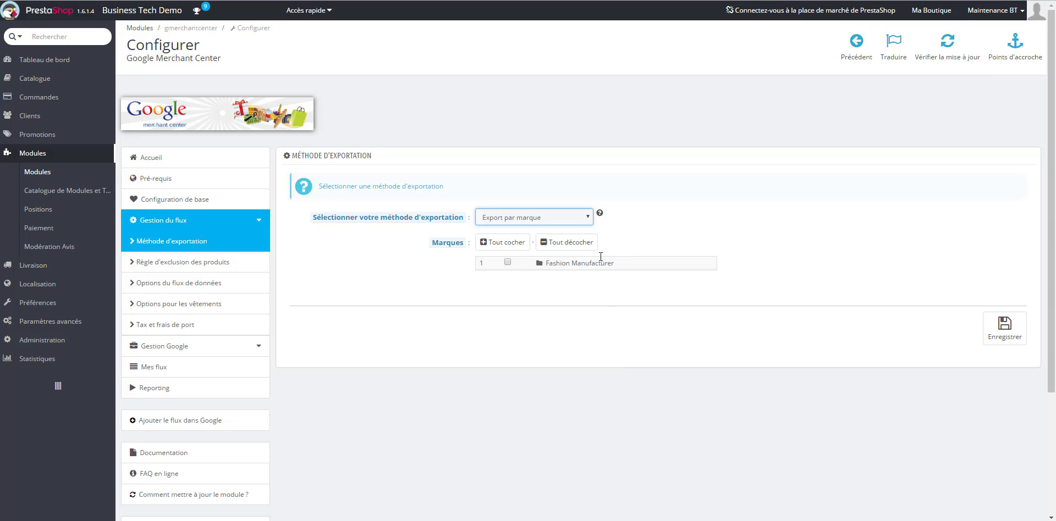
left_click(587, 219)
left_click(551, 231)
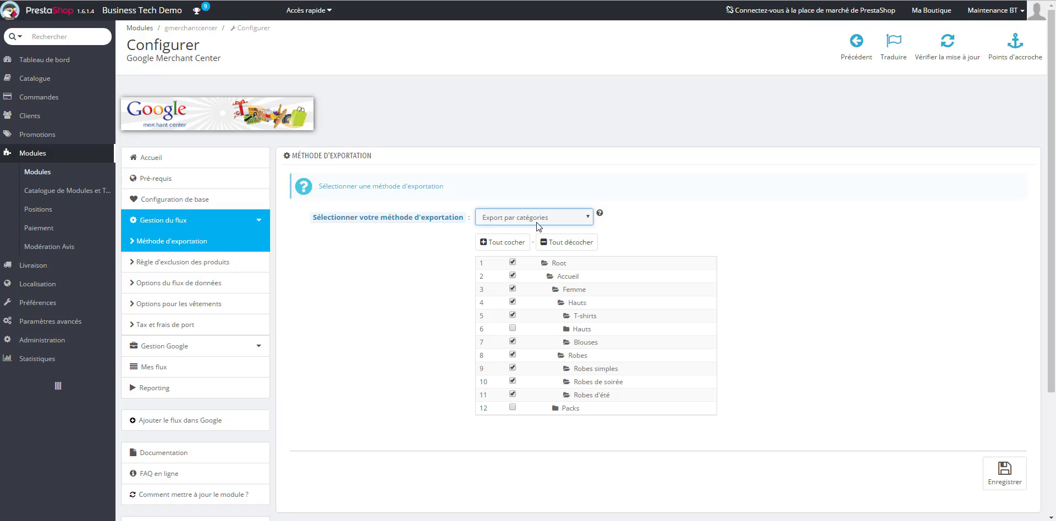
Deselect the parent Hauts category, Blouses and Robes in the list of categories to export.
left_click(512, 302)
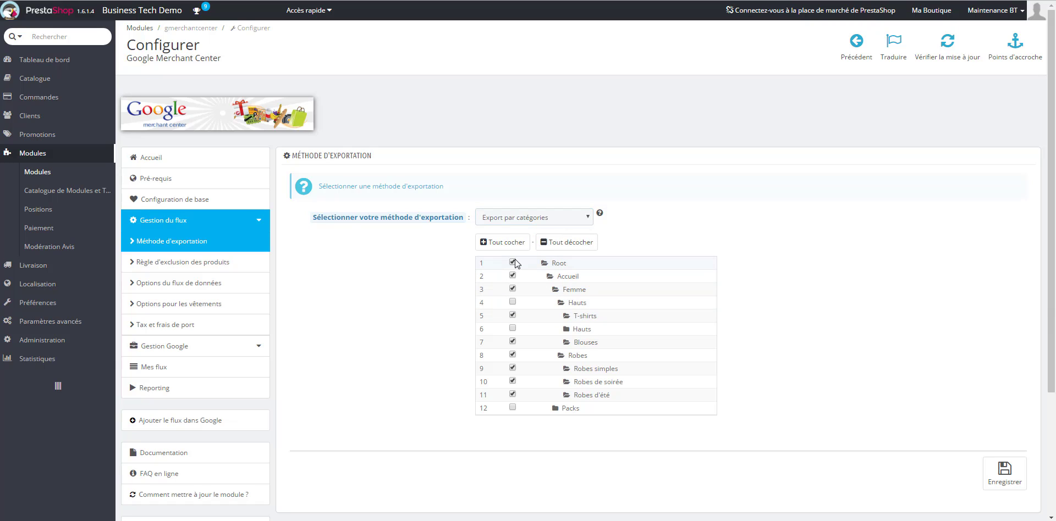
left_click(513, 342)
left_click(513, 355)
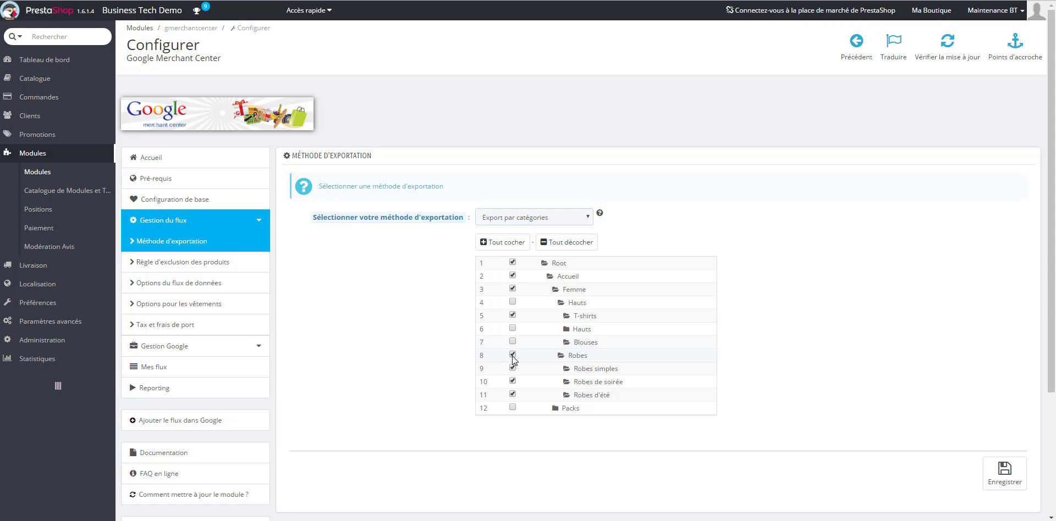
left_click(512, 315)
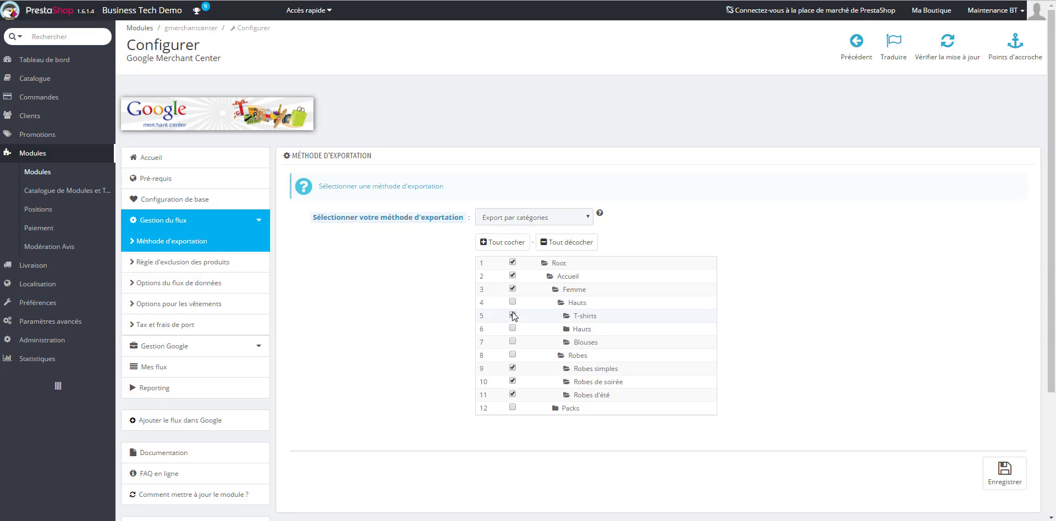
left_click(513, 315)
In the product exclusion rules, add "3 - Robe imprimée" to the list of excluded products.
left_click(165, 264)
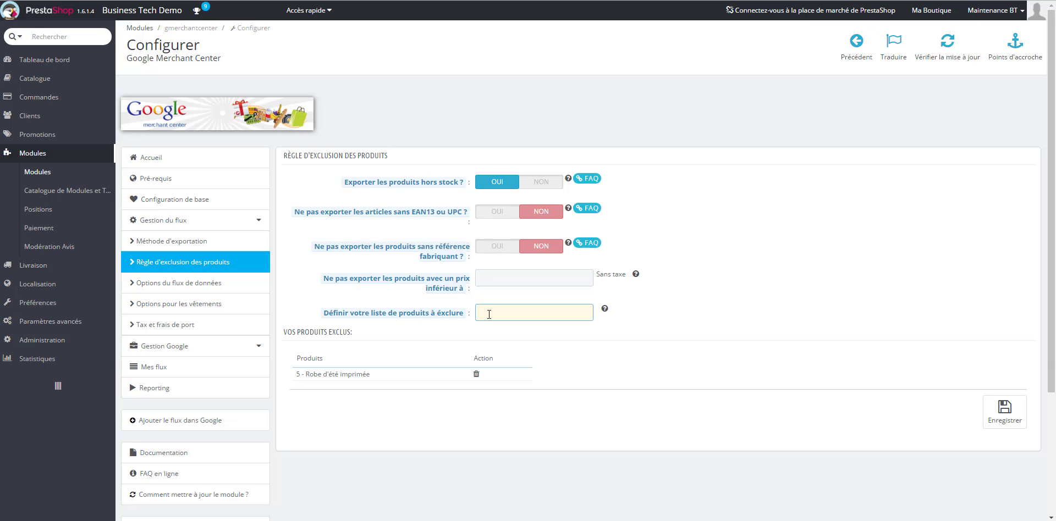
type("obe imprimée")
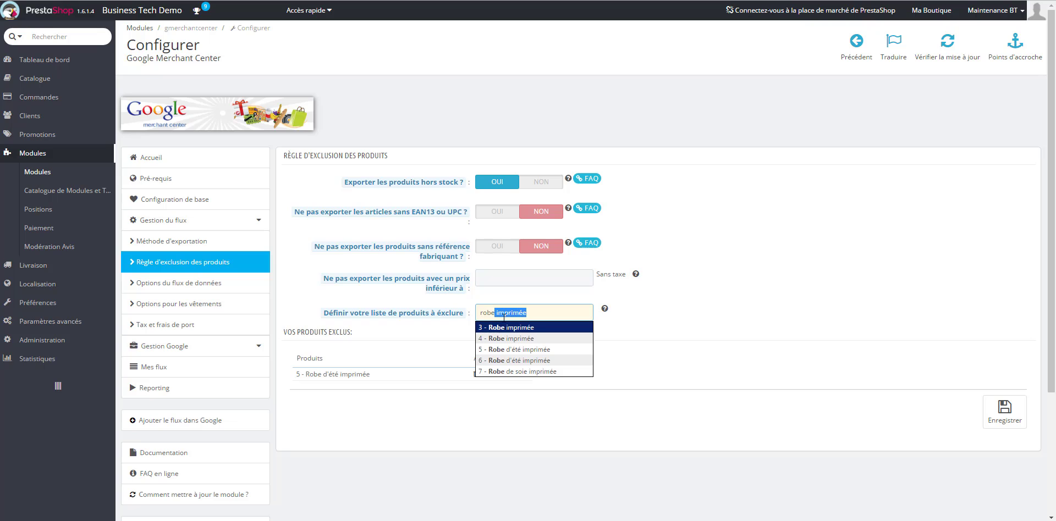
left_click(505, 327)
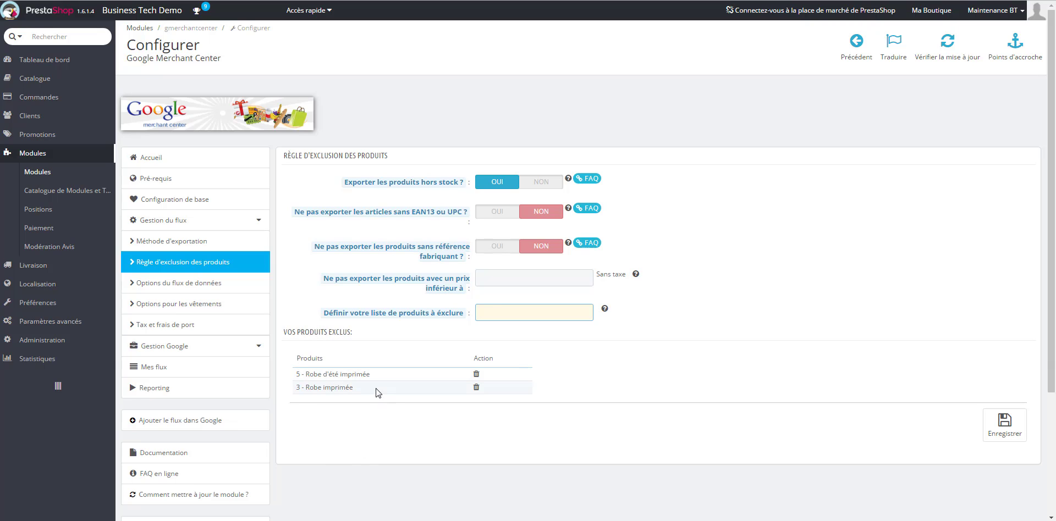
Review the explanations of the product exclusion list and the minimum price rule.
mouse_move(376, 318)
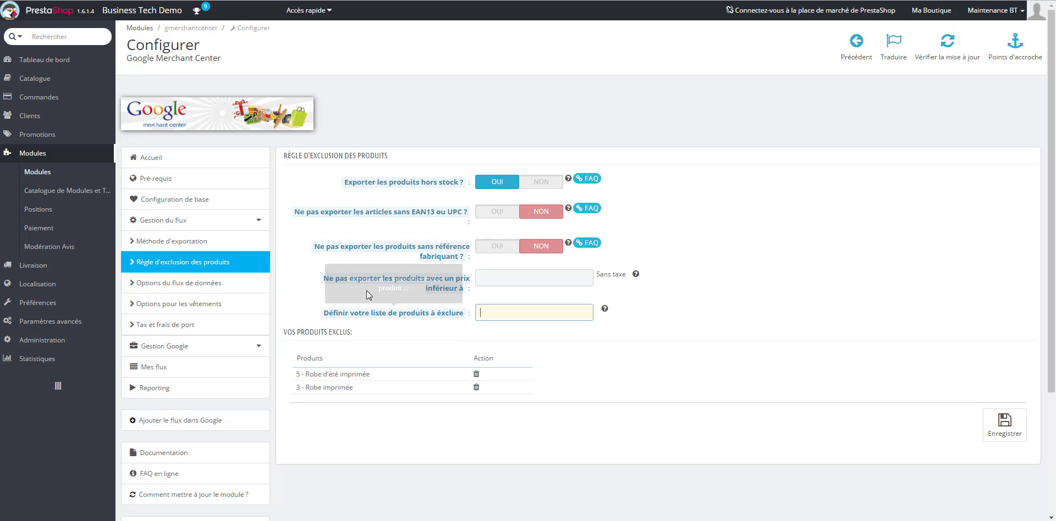
mouse_move(357, 284)
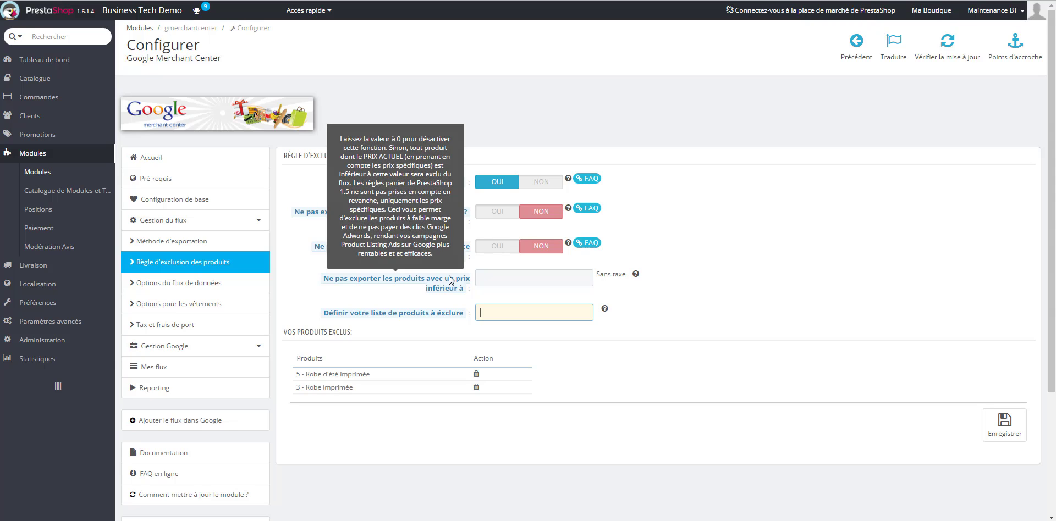
left_click(509, 280)
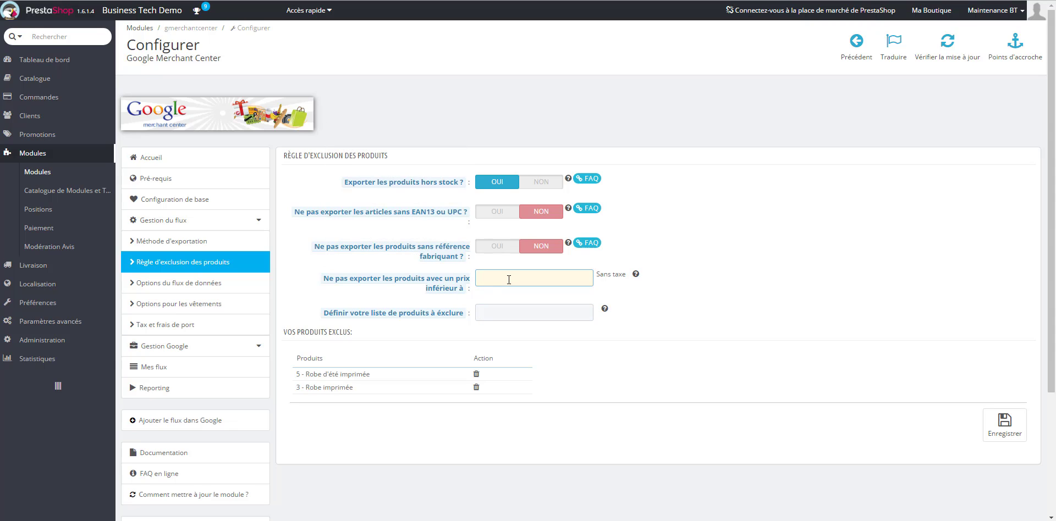
left_click(521, 274)
Disable the export of out-of-stock products and save the product exclusion rules.
mouse_move(351, 189)
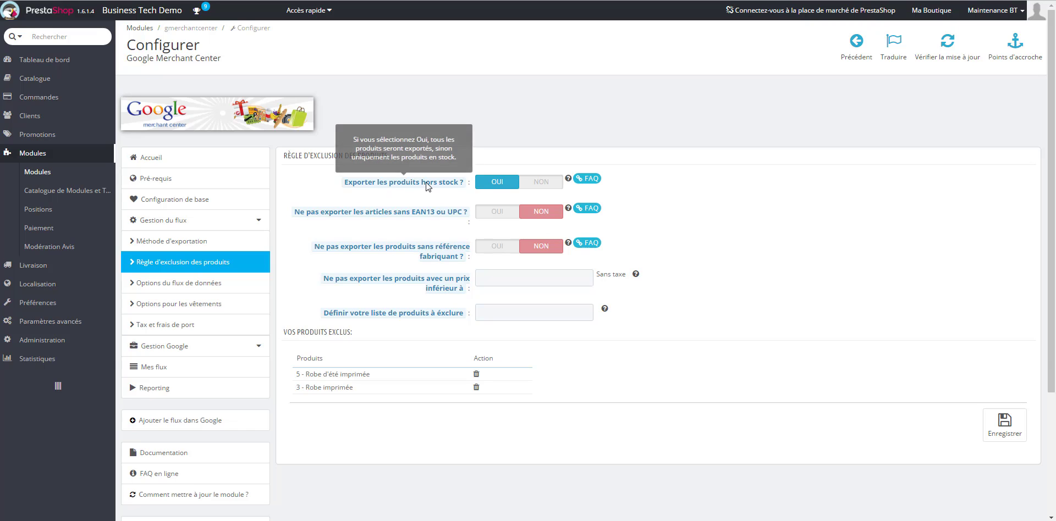
left_click(550, 187)
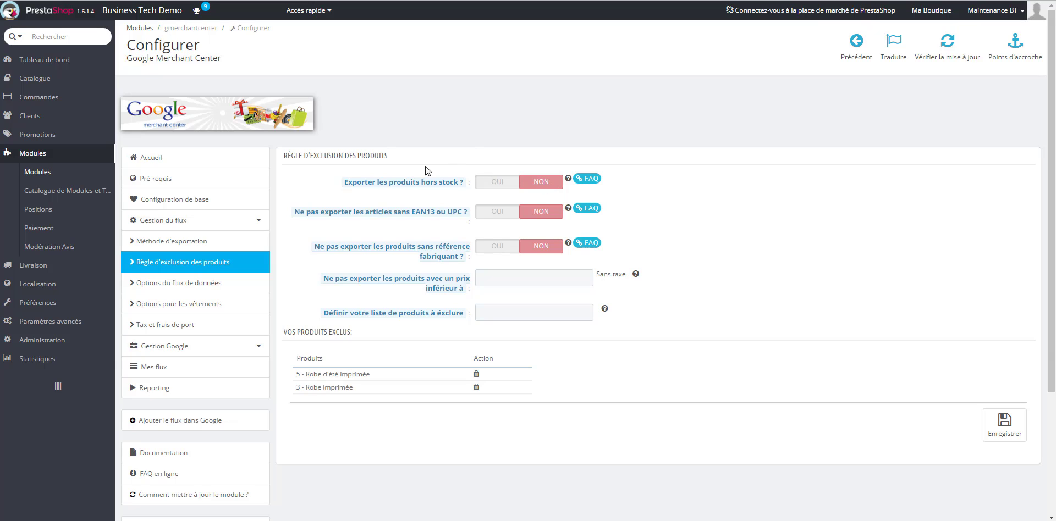
mouse_move(291, 200)
mouse_move(436, 255)
left_click(1012, 431)
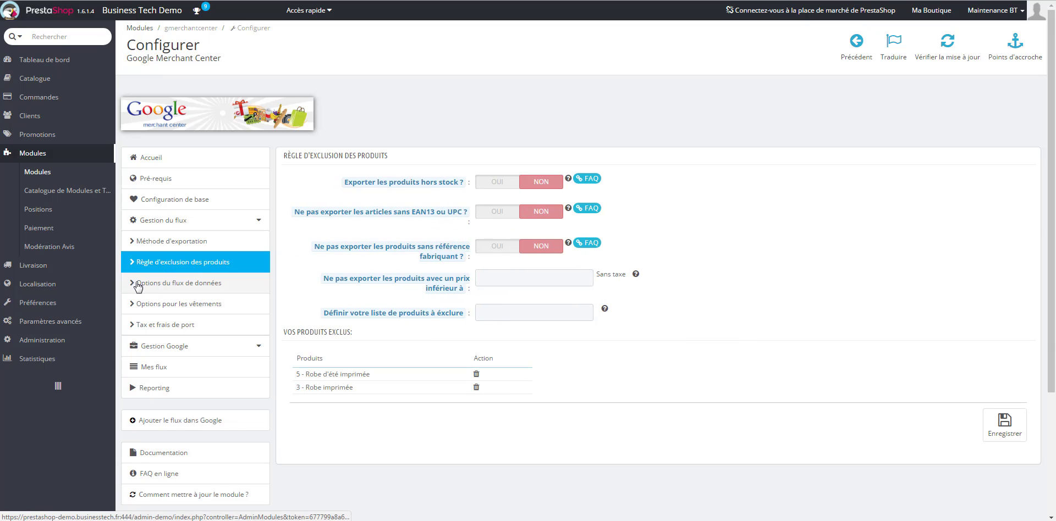
Open the data feed options and set the export of products with combinations to "Exporter seulement un produit".
left_click(197, 286)
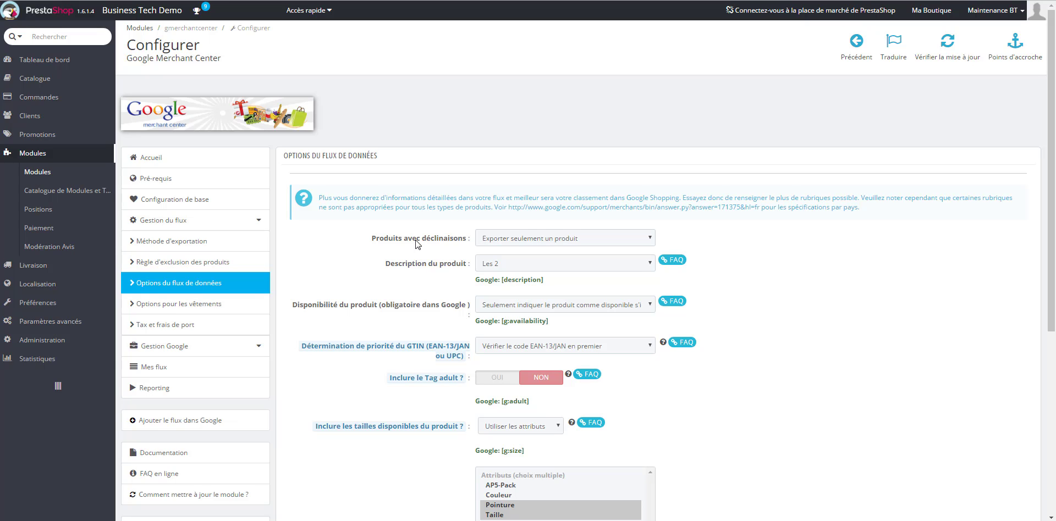
left_click(563, 240)
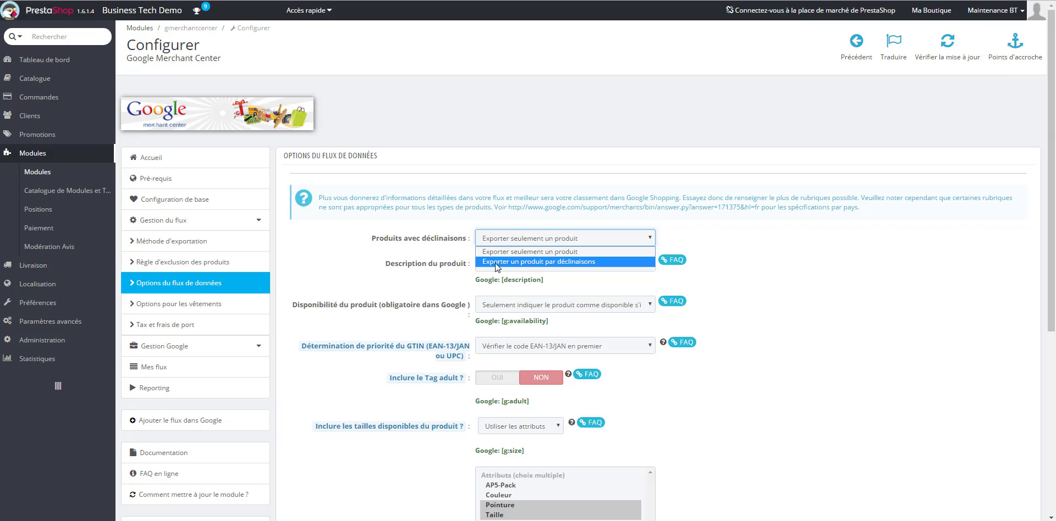
left_click(591, 265)
left_click(579, 237)
left_click(570, 252)
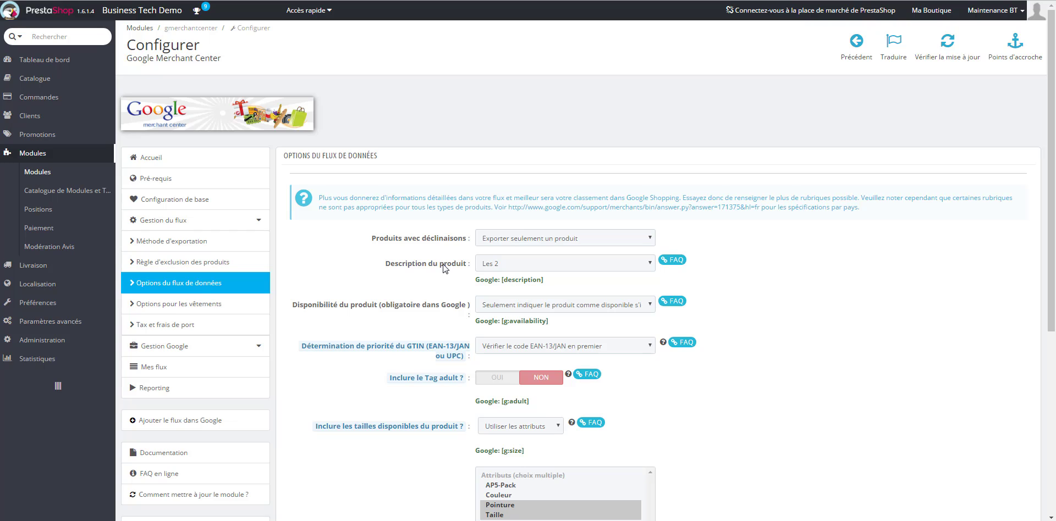
Set the product description to "Description courte" and the availability to mark products as available only when in stock.
left_click(504, 264)
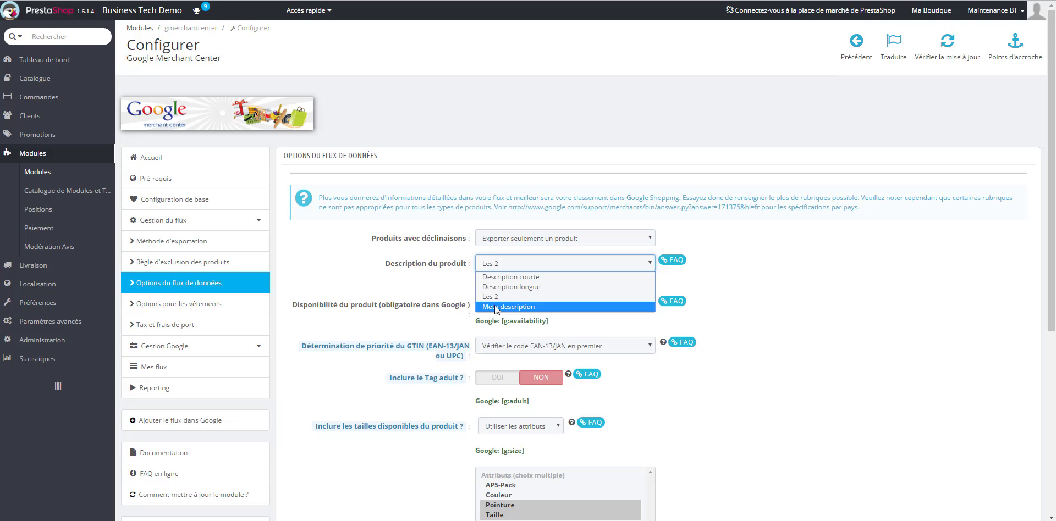
left_click(506, 276)
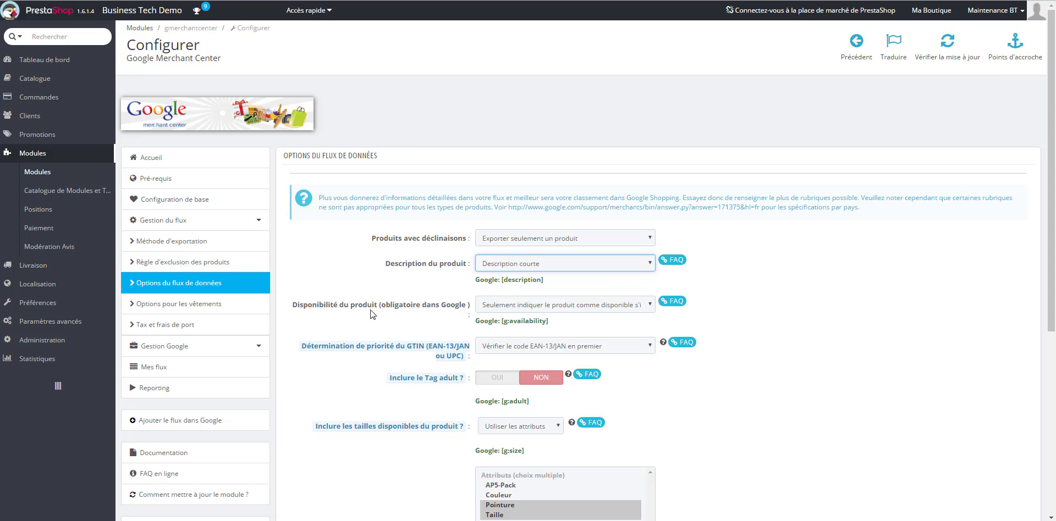
left_click(611, 306)
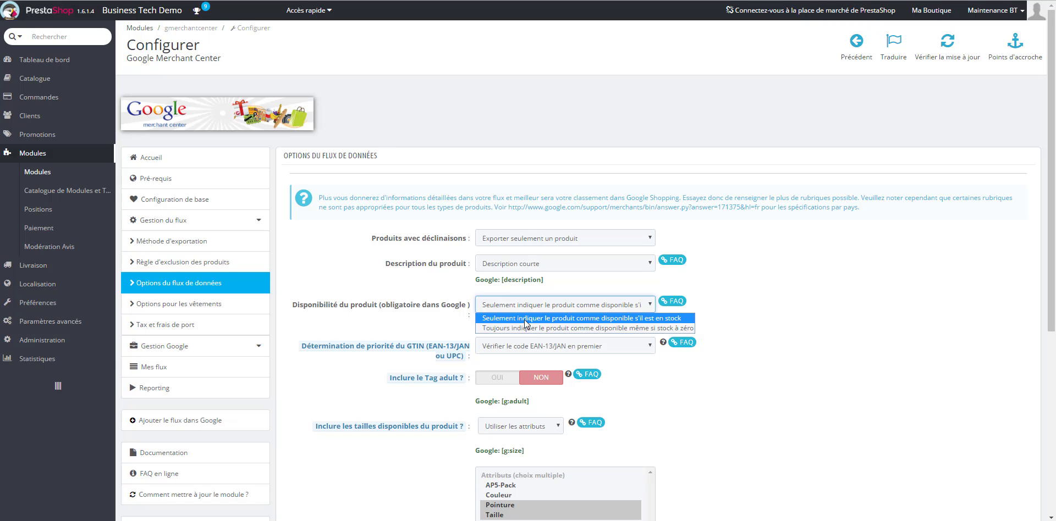
left_click(524, 319)
Enable inclusion of the adult tag and save the data feed options.
mouse_move(404, 355)
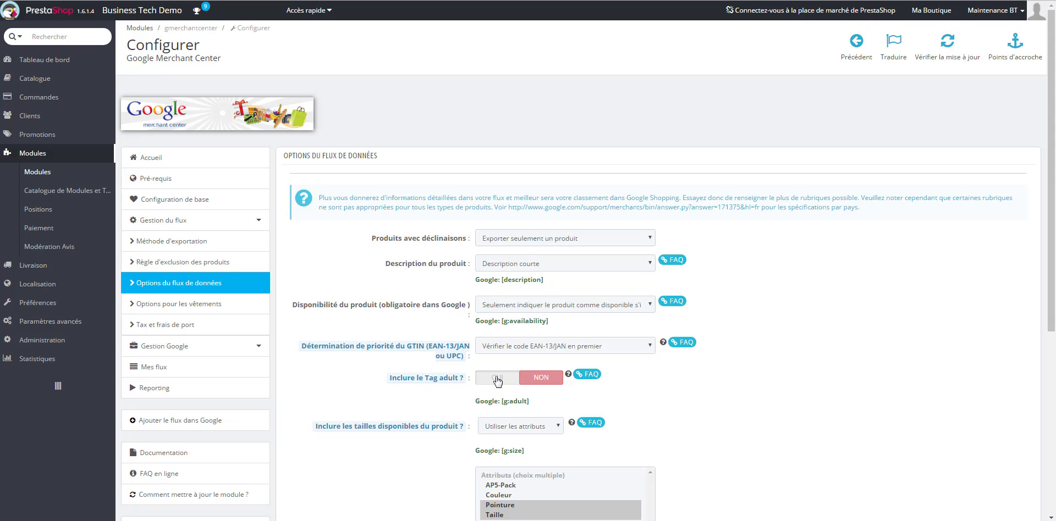
mouse_move(450, 381)
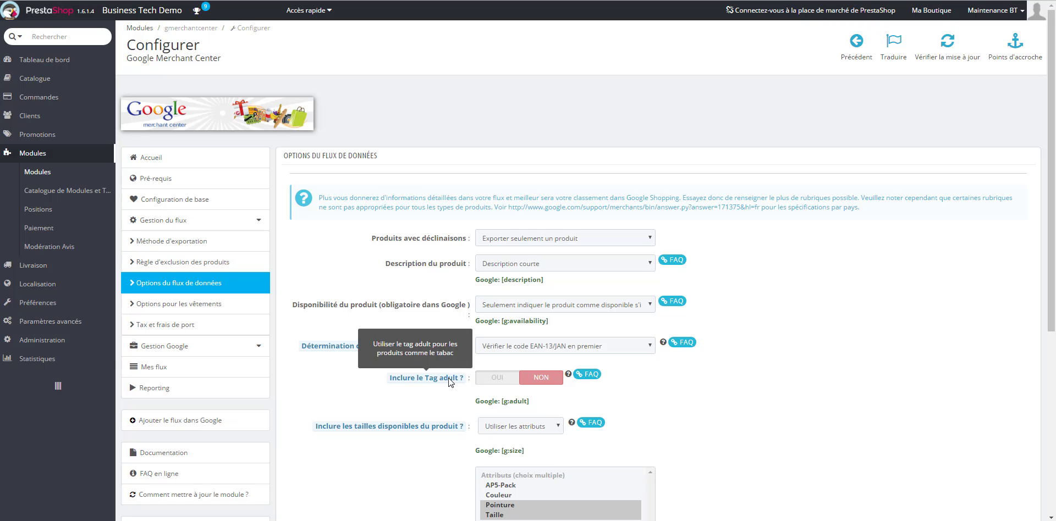
left_click(497, 378)
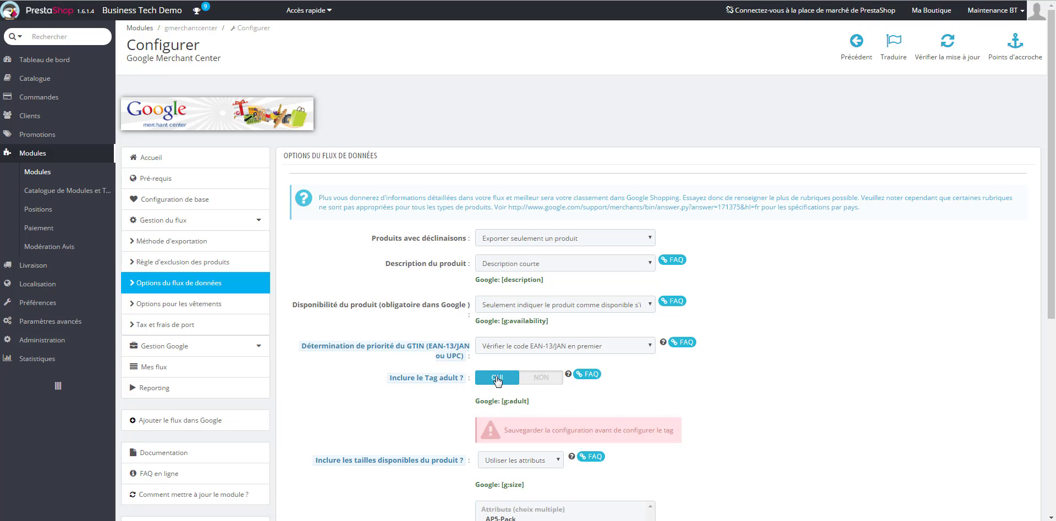
scroll(721, 361, "down", 6)
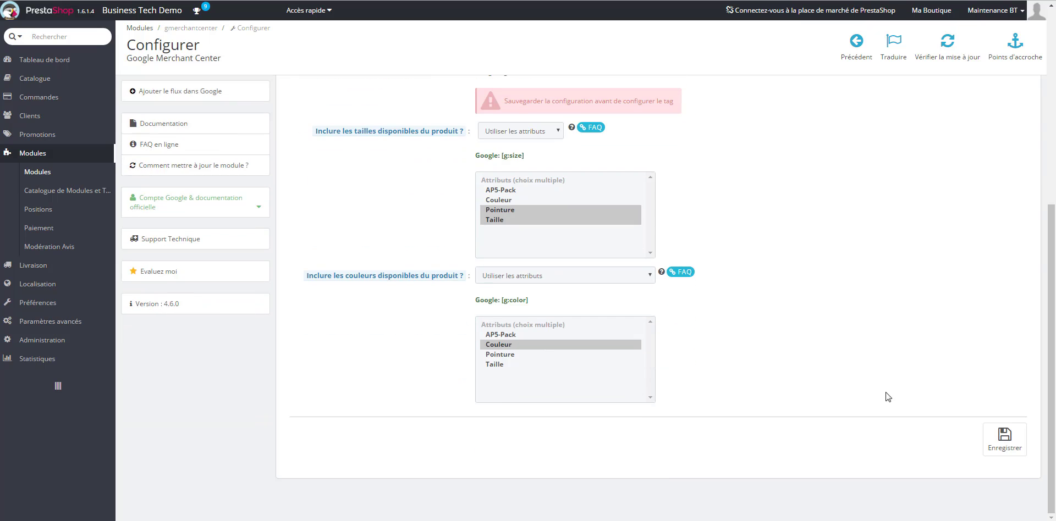
left_click(1005, 434)
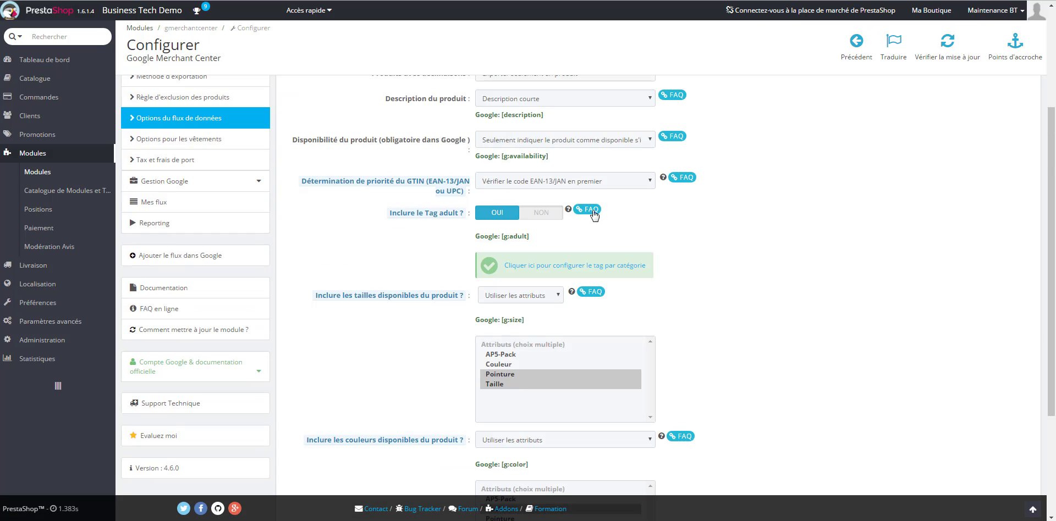
In the tag configuration by category, set the adult tag of Femme > Robes to true and update the tags.
left_click(558, 270)
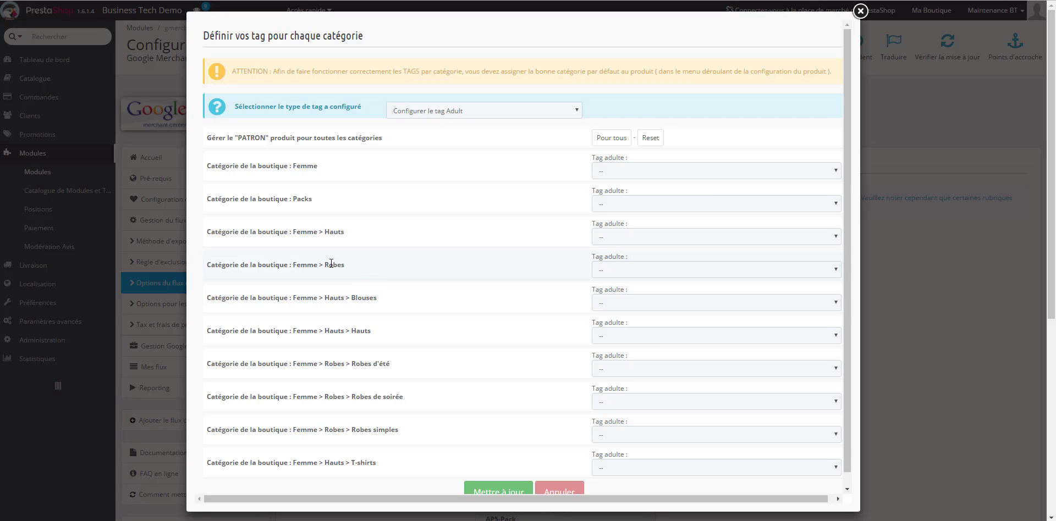
left_click(621, 270)
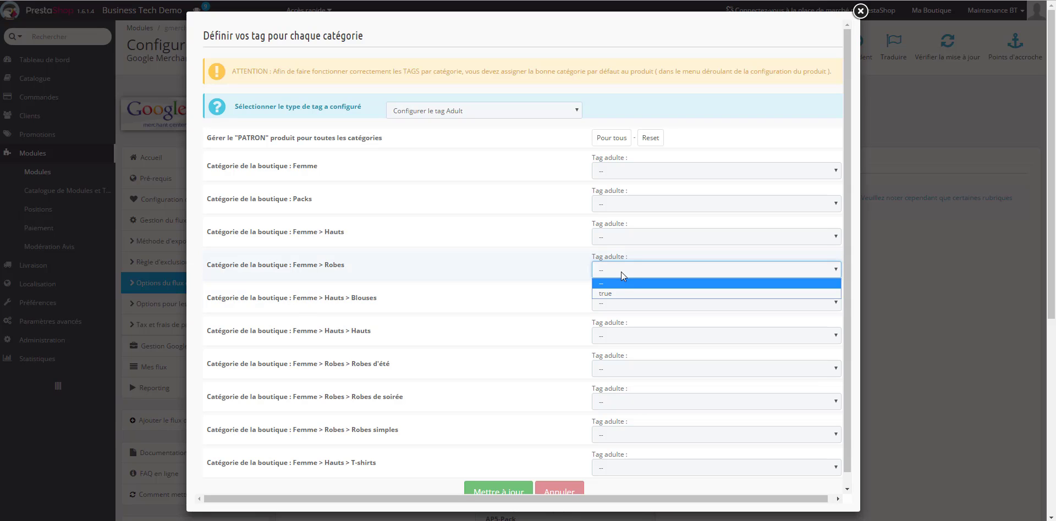
left_click(616, 293)
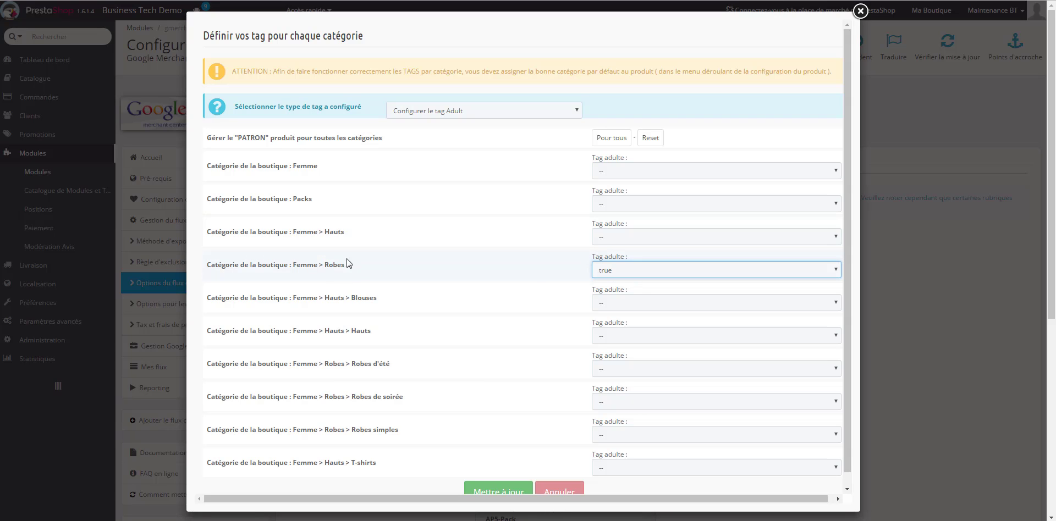
scroll(583, 308, "down", 1)
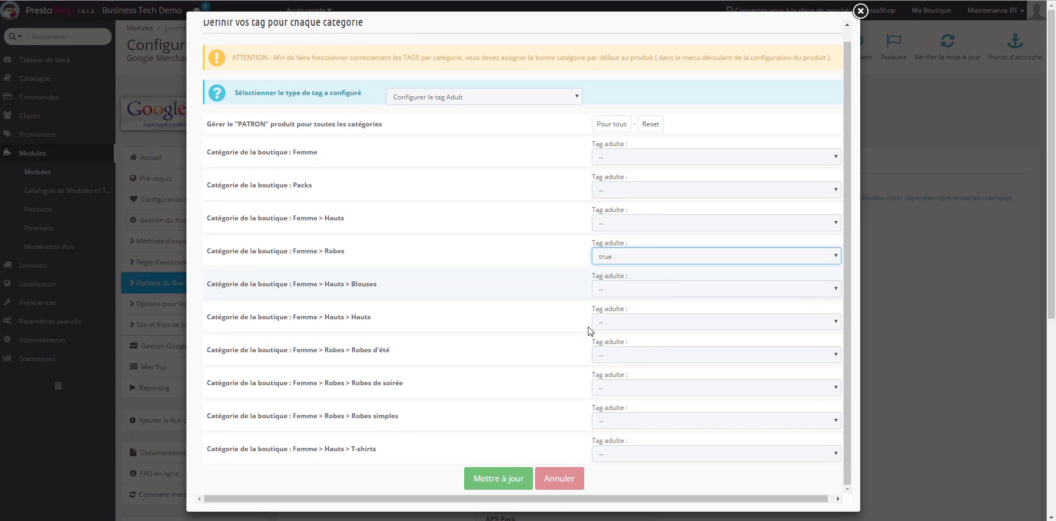
left_click(498, 478)
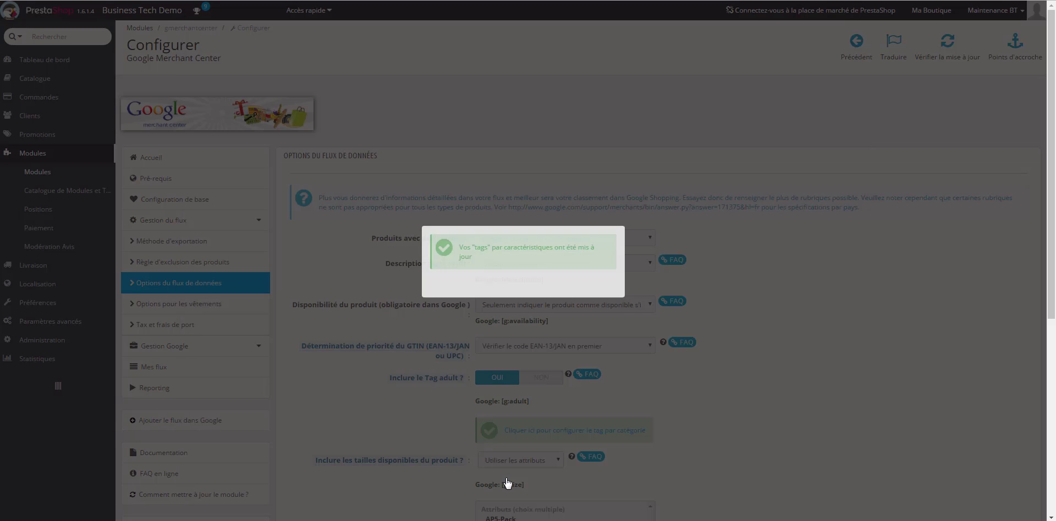
left_click(625, 226)
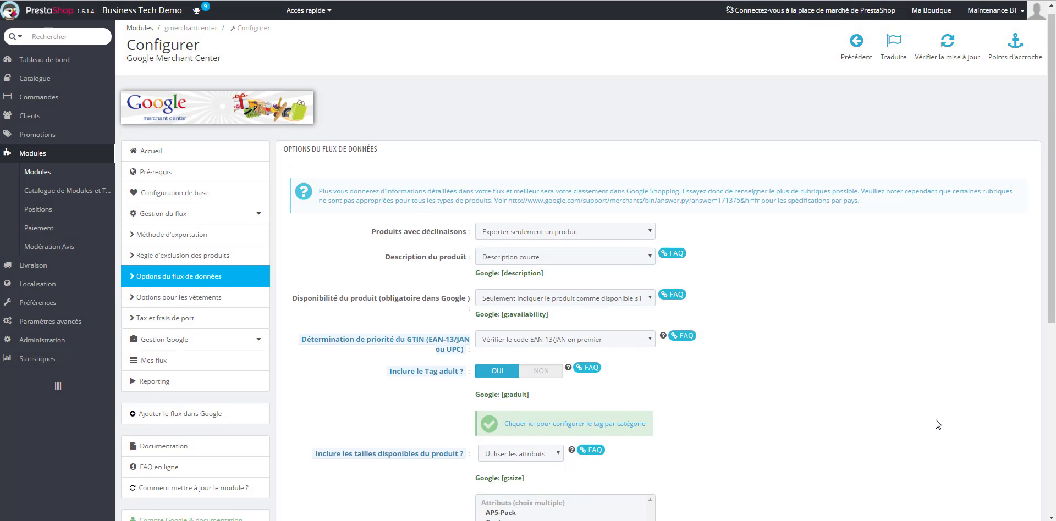
Set the inclusion of available product sizes to the empty option "--".
scroll(880, 424, "down", 3)
scroll(806, 189, "down", 3)
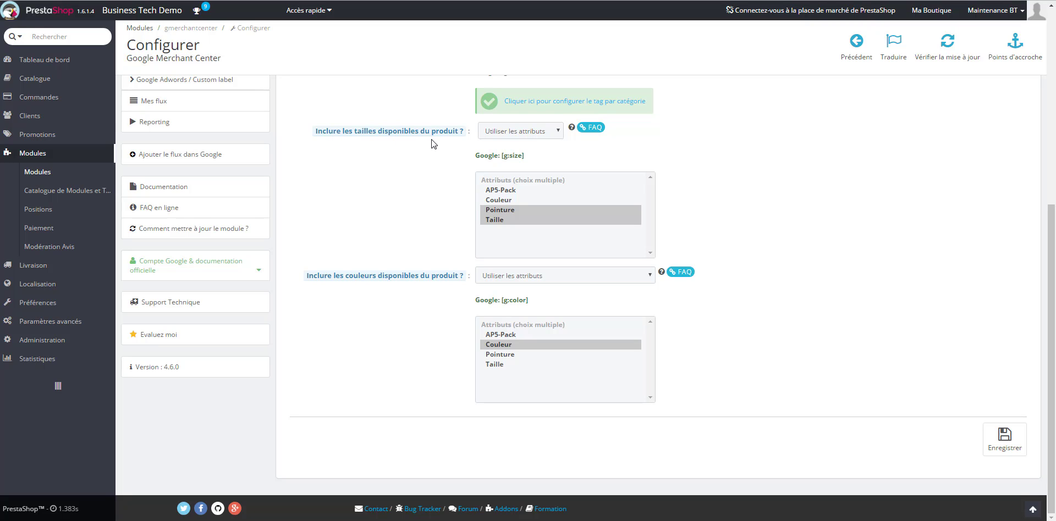
left_click(551, 136)
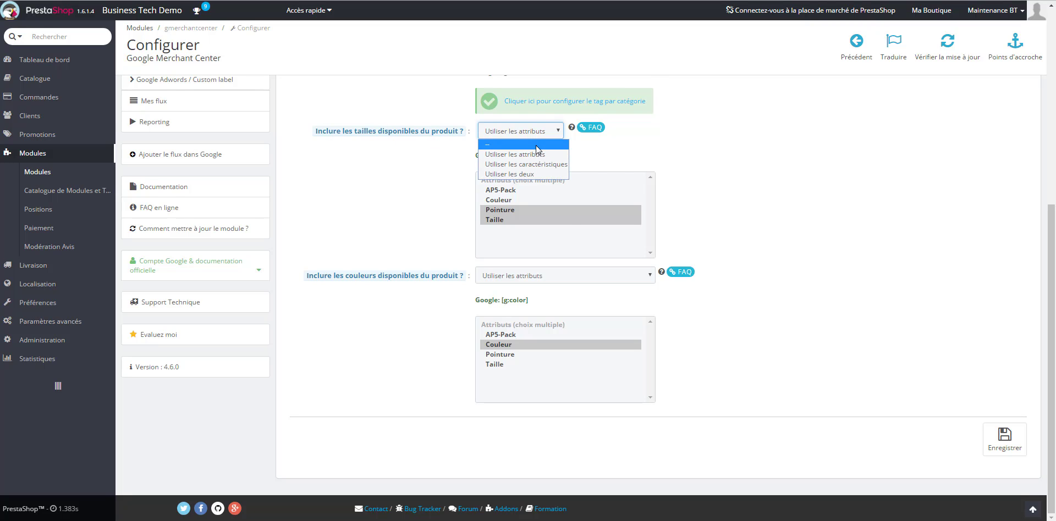
left_click(536, 145)
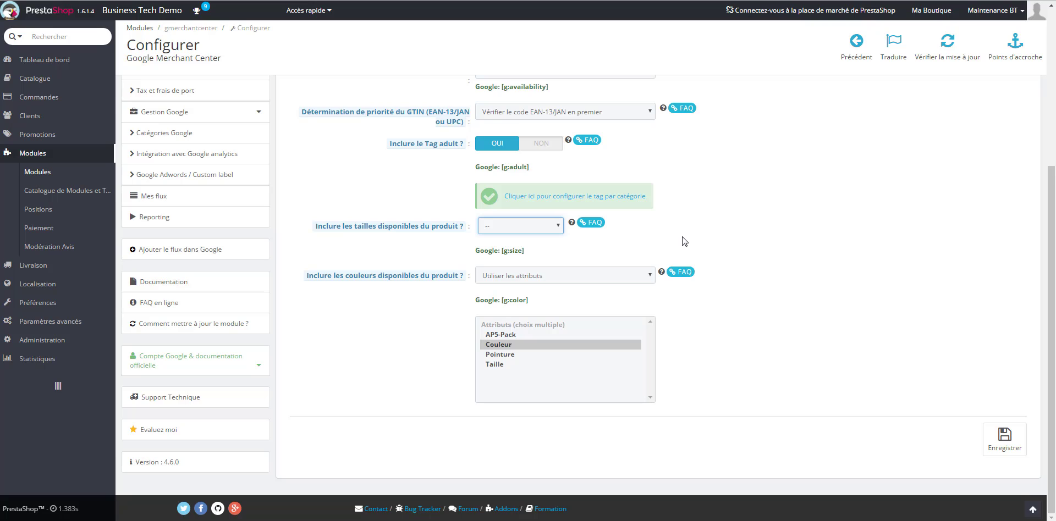
left_click(362, 247)
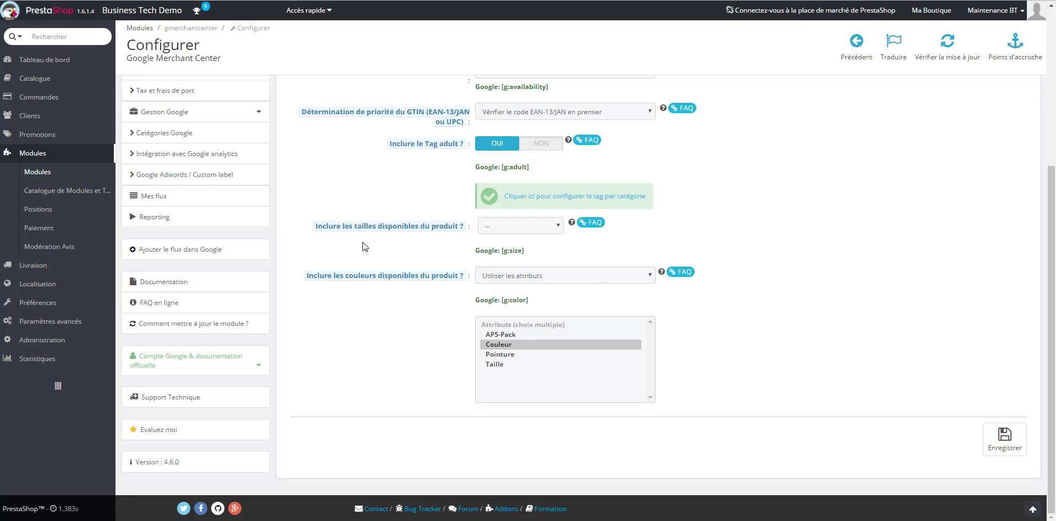
Include the available product sizes with "Utiliser les attributs" and select the Pointure and Taille attributes.
mouse_move(378, 233)
left_click(515, 226)
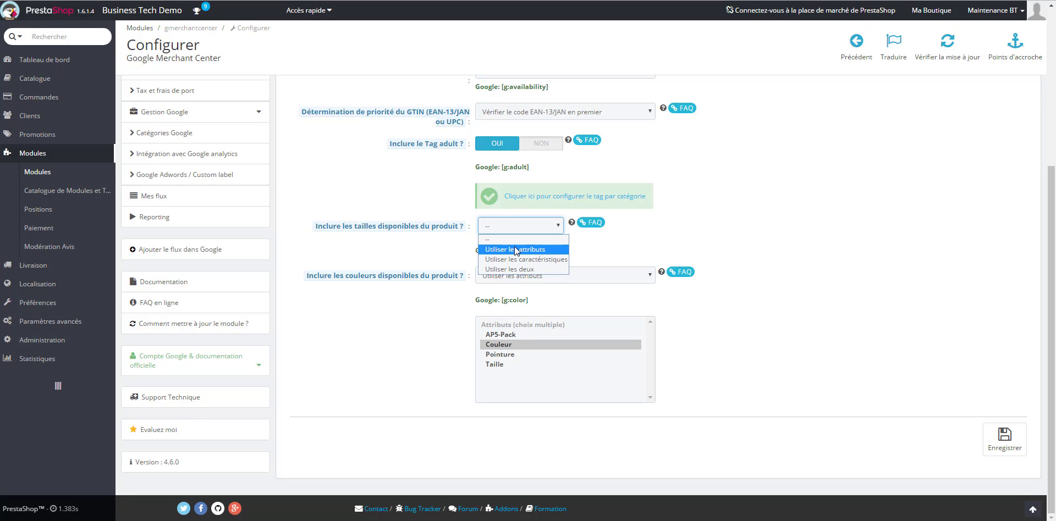
left_click(517, 250)
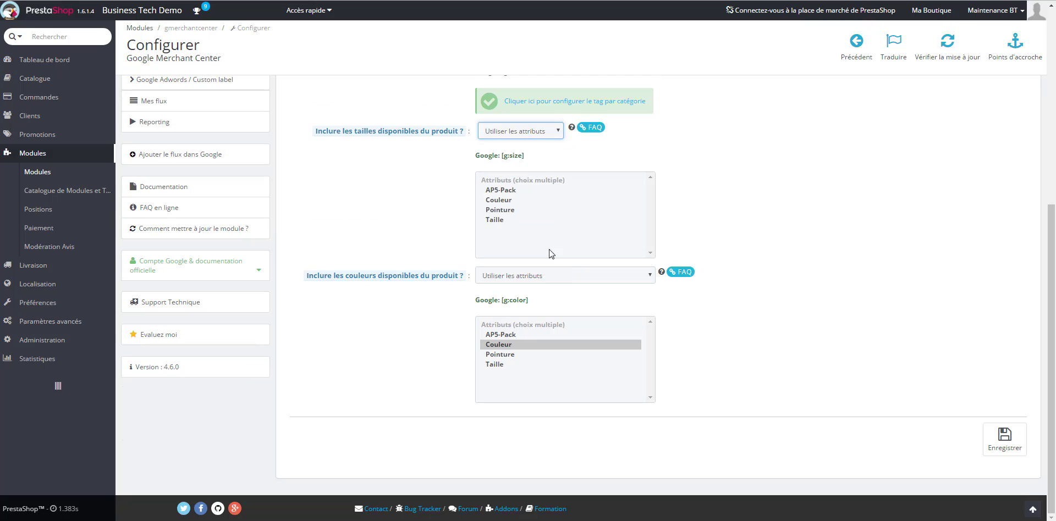
left_click(494, 221)
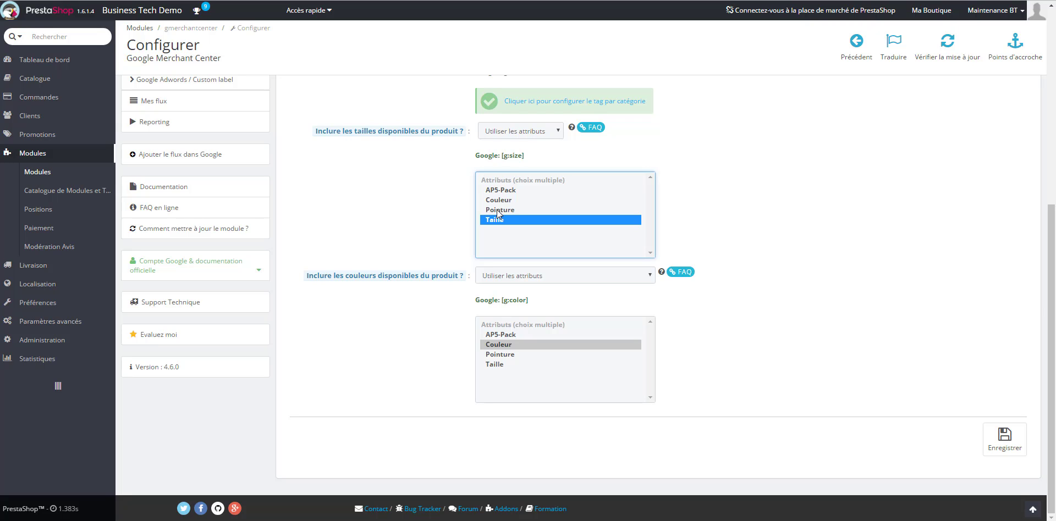
left_click(497, 210)
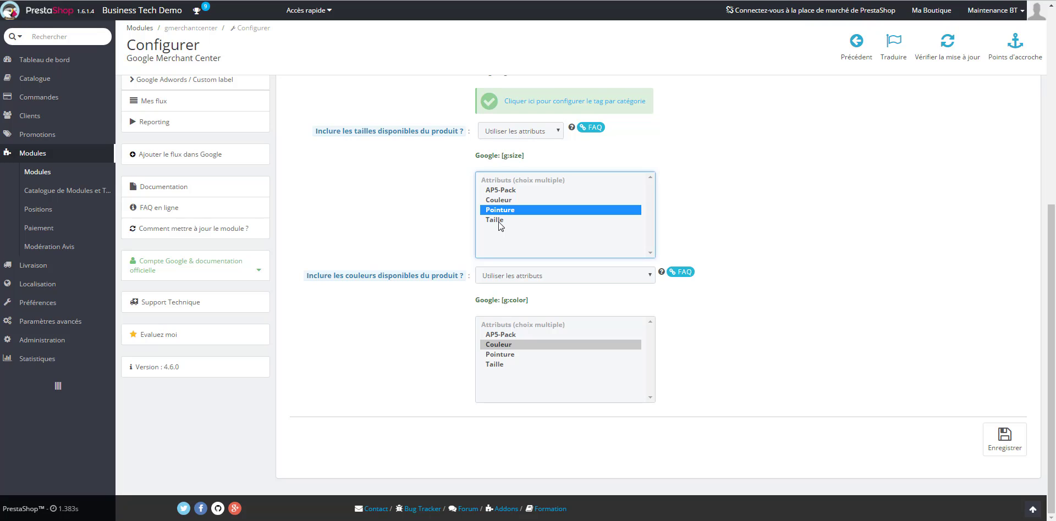
left_click(500, 219, "ctrl")
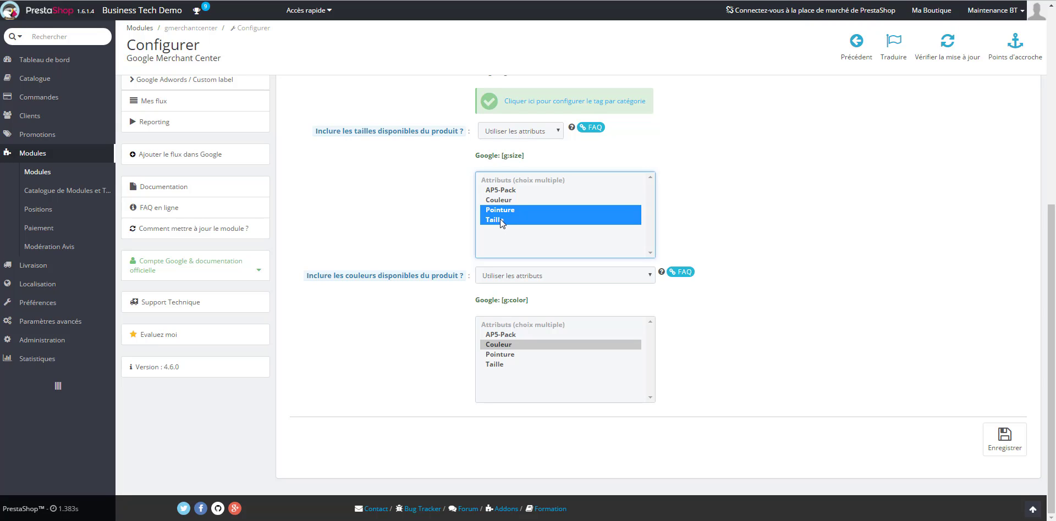
left_click(713, 374)
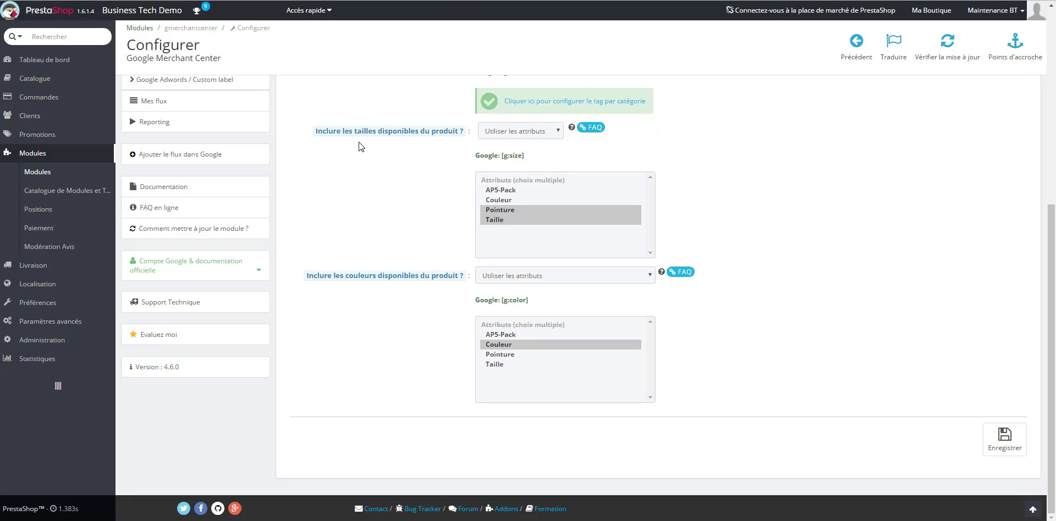
left_click(522, 132)
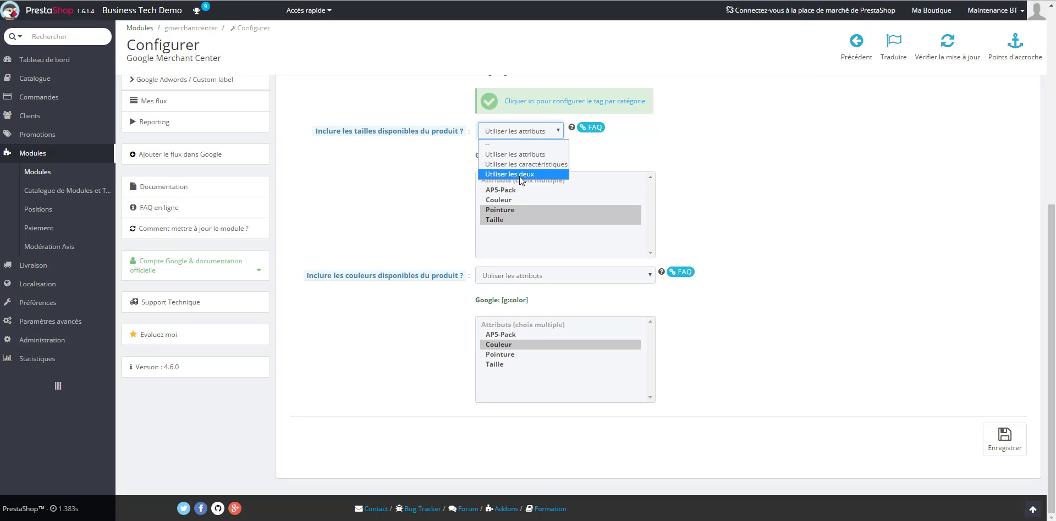
left_click(524, 155)
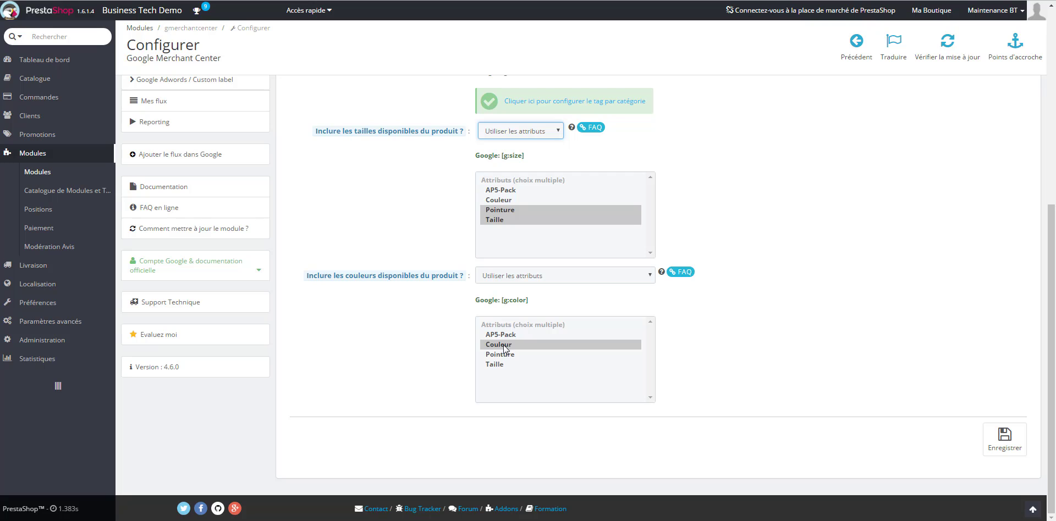
Include the available product colours with "Utiliser les attributs", select the Couleur attribute and save the data feed options.
left_click(529, 278)
left_click(529, 310)
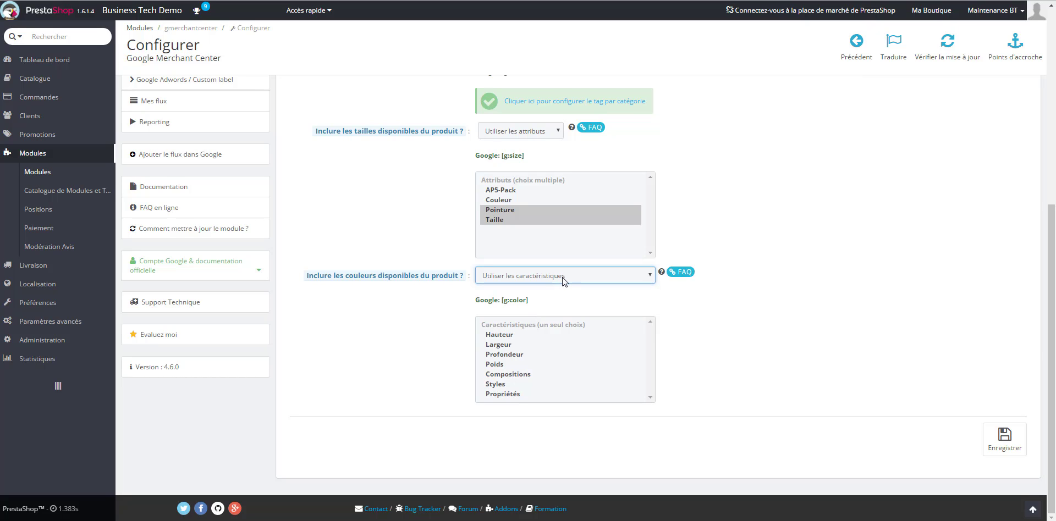
left_click(565, 281)
left_click(543, 301)
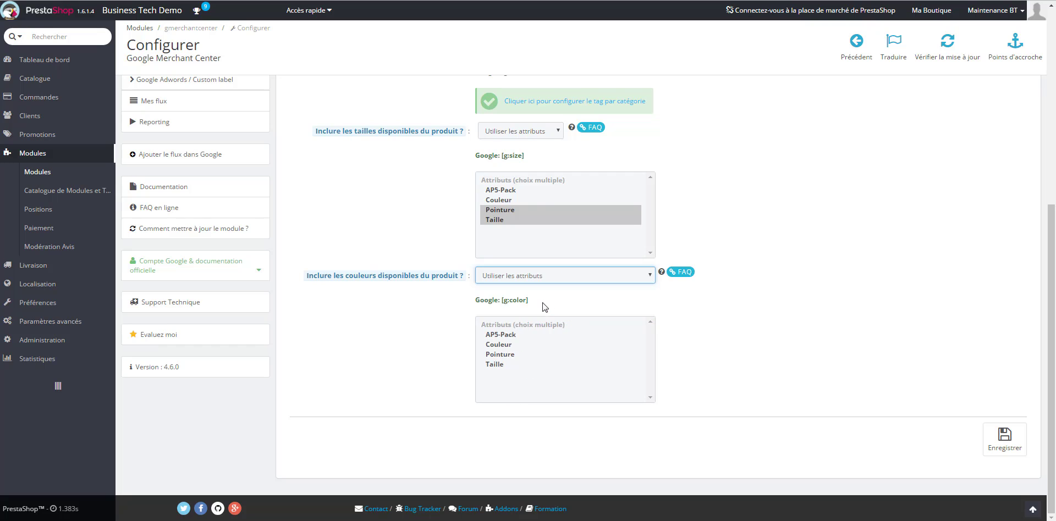
left_click(521, 347)
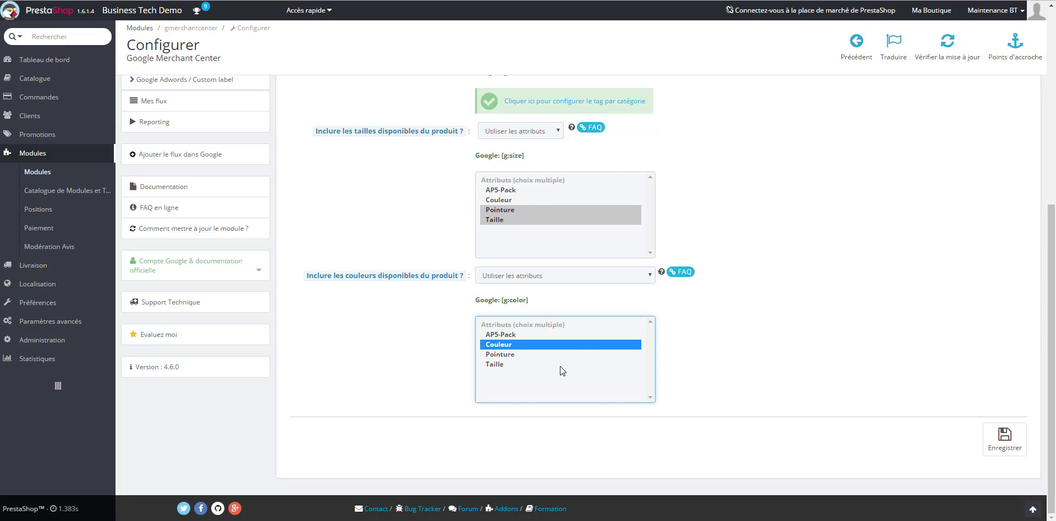
scroll(802, 384, "up", 6)
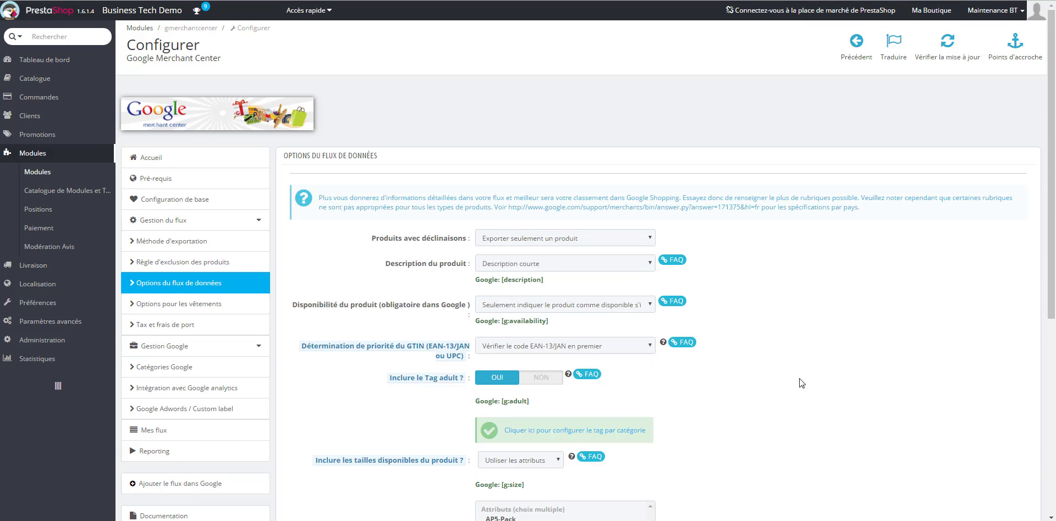
scroll(801, 383, "down", 6)
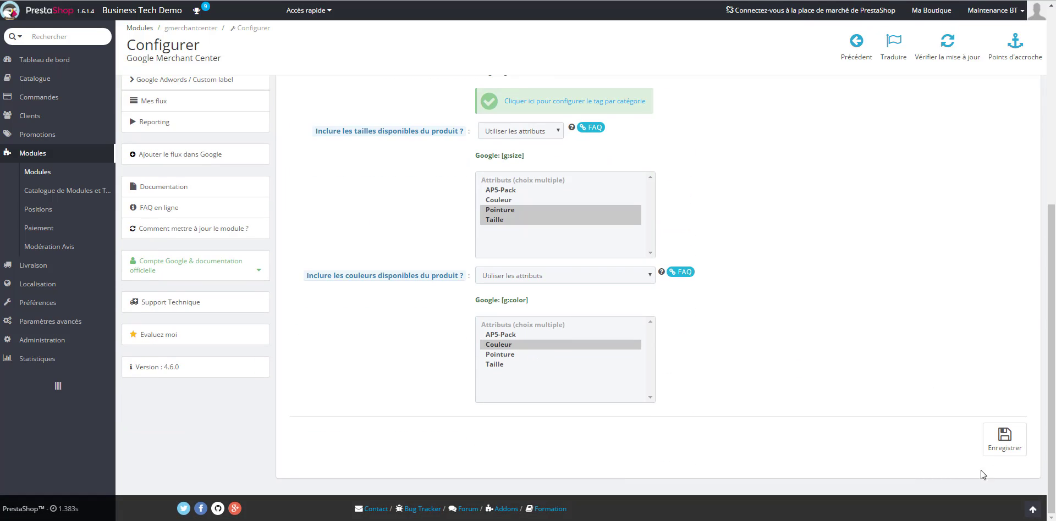
left_click(1011, 441)
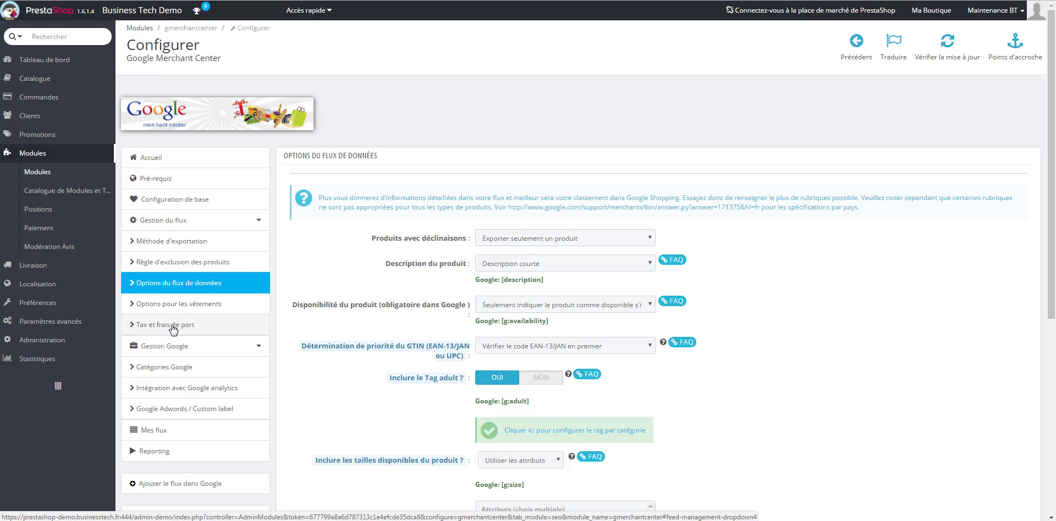
In the tax and shipping settings, turn off the tax-inclusive price in the feed for de-DE.
left_click(173, 329)
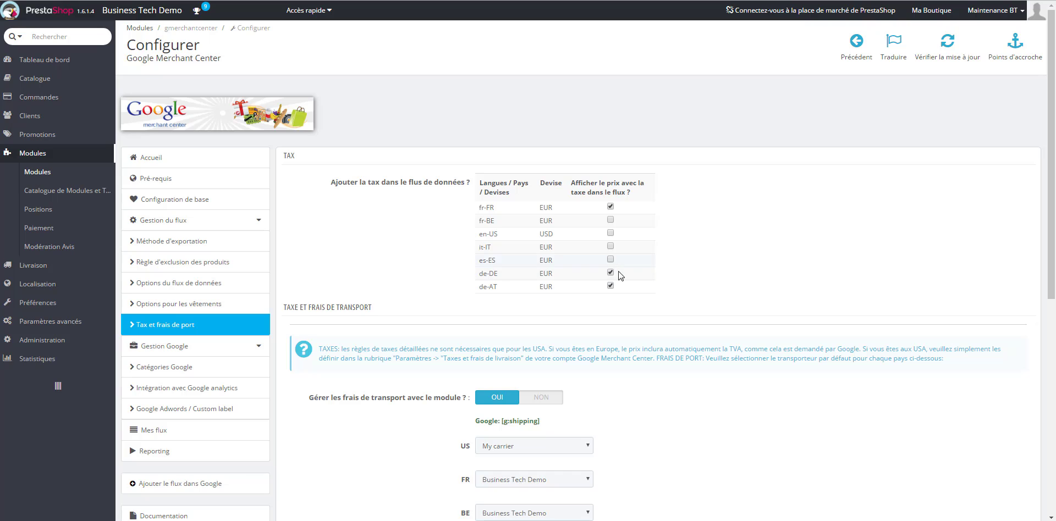
left_click(610, 259)
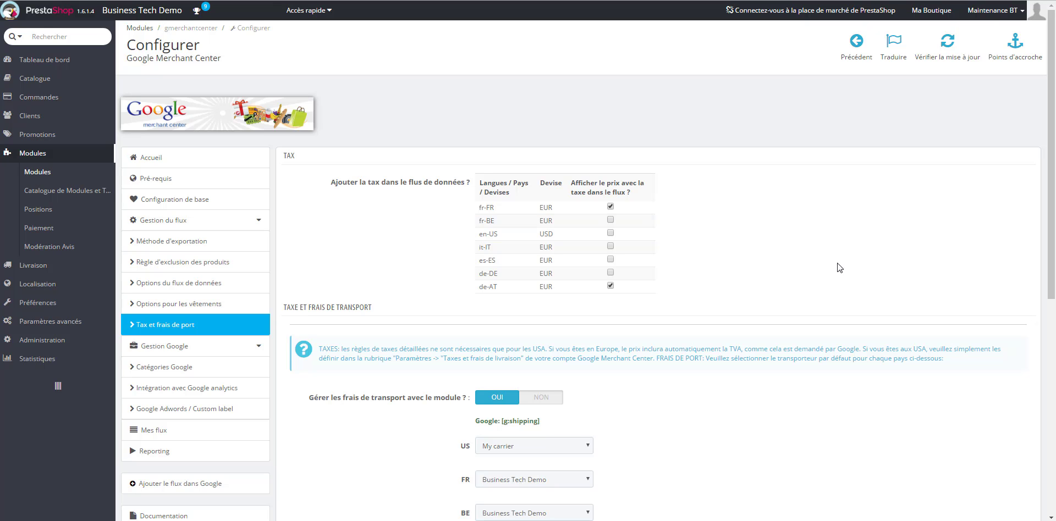
scroll(781, 266, "down", 4)
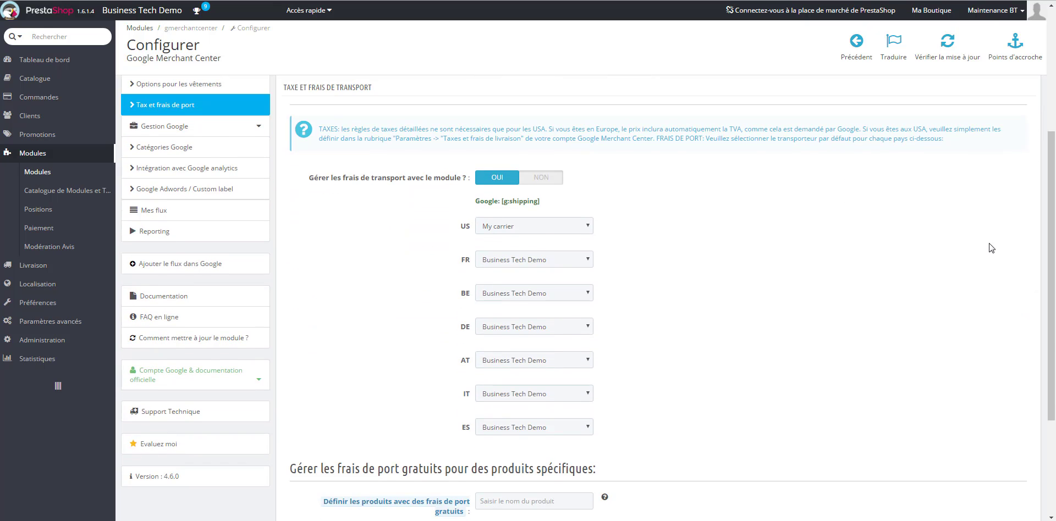
scroll(990, 248, "up", 4)
Check the carriers offered for US and FR in the module's shipping cost settings.
scroll(979, 250, "down", 4)
left_click(588, 227)
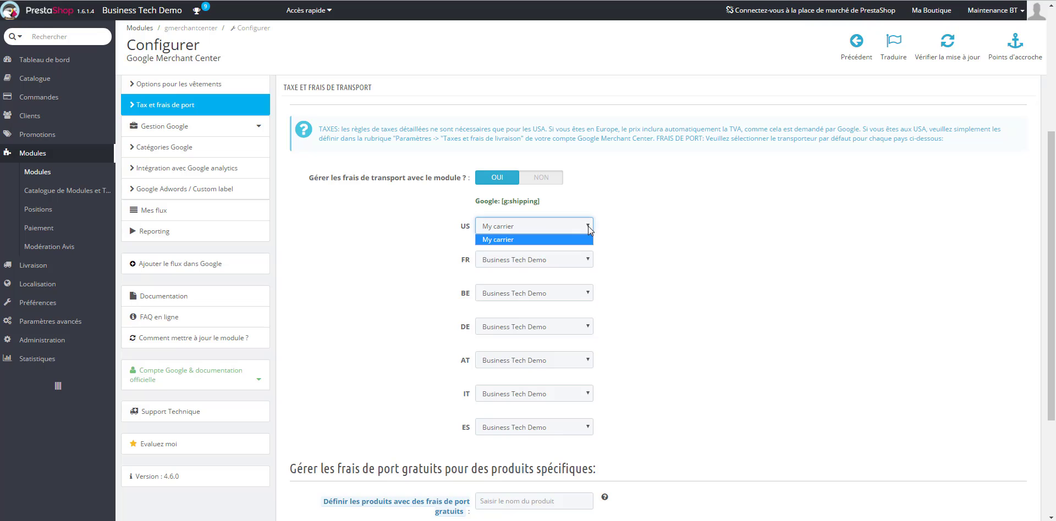
left_click(585, 230)
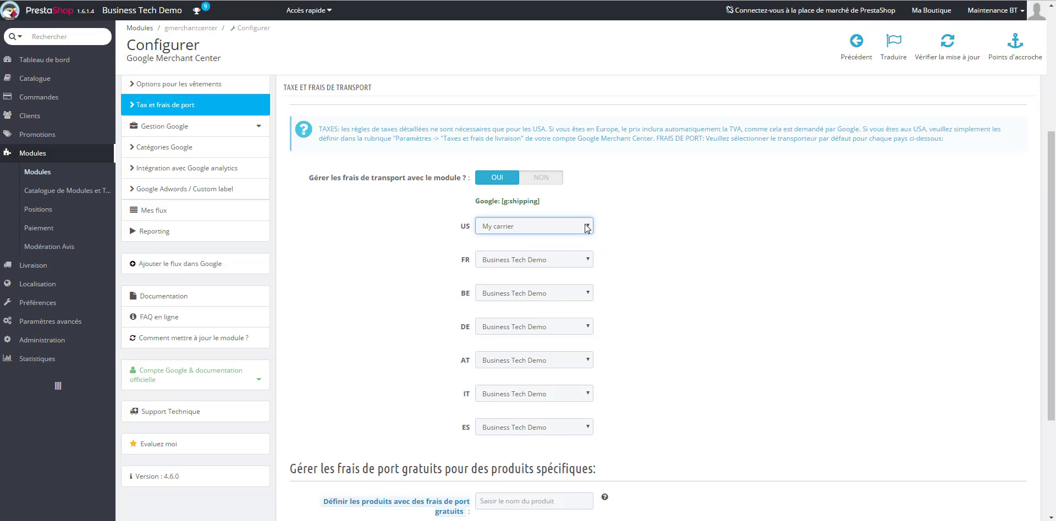
left_click(582, 259)
left_click(587, 260)
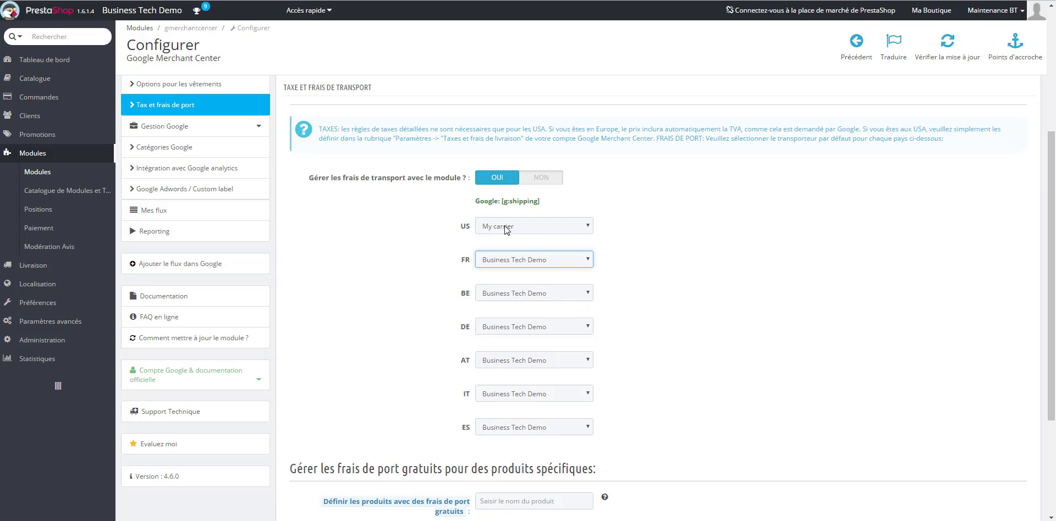
Add product 5 "Robe d'été imprimée" to the products with free shipping and save the tax and shipping settings.
scroll(814, 252, "down", 3)
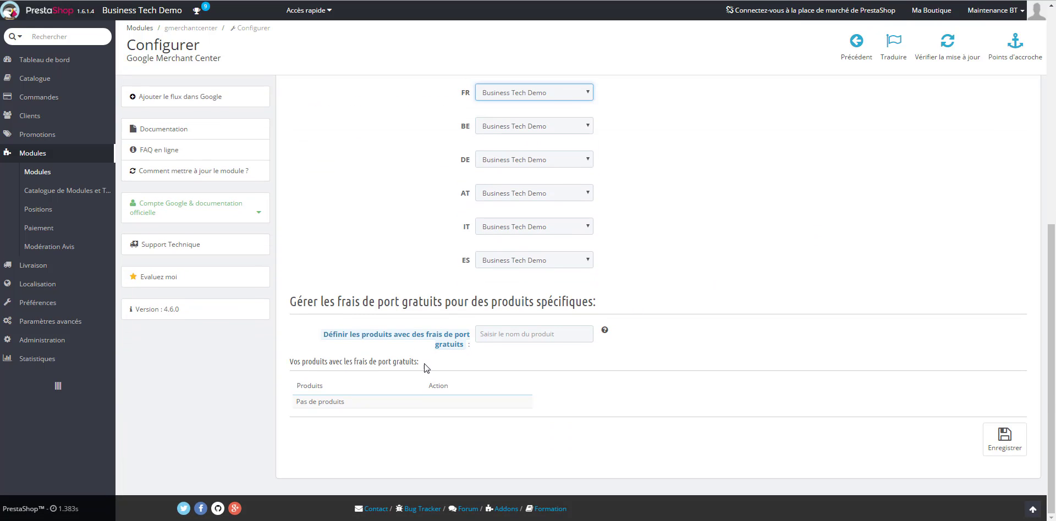
mouse_move(372, 336)
left_click(527, 337)
type("robe imprimée")
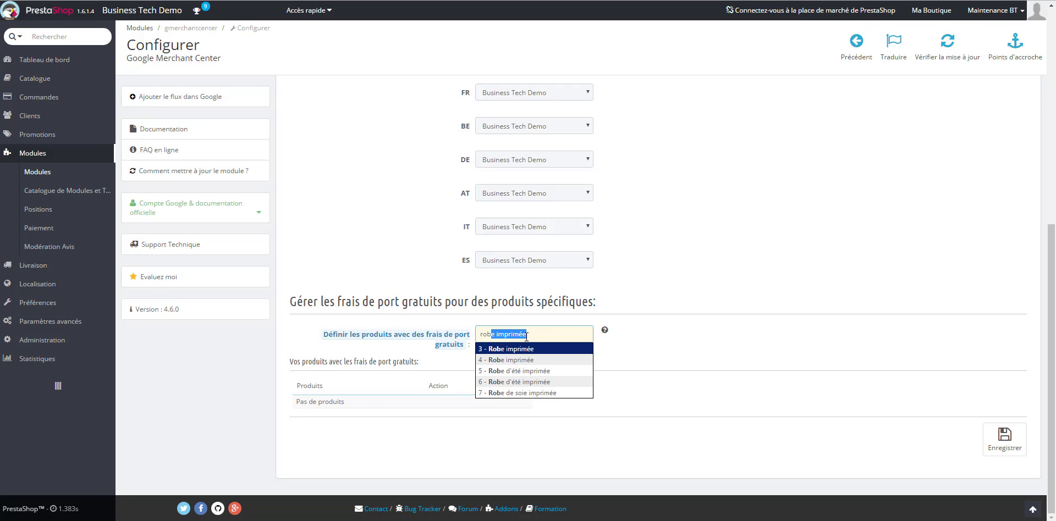
left_click(527, 371)
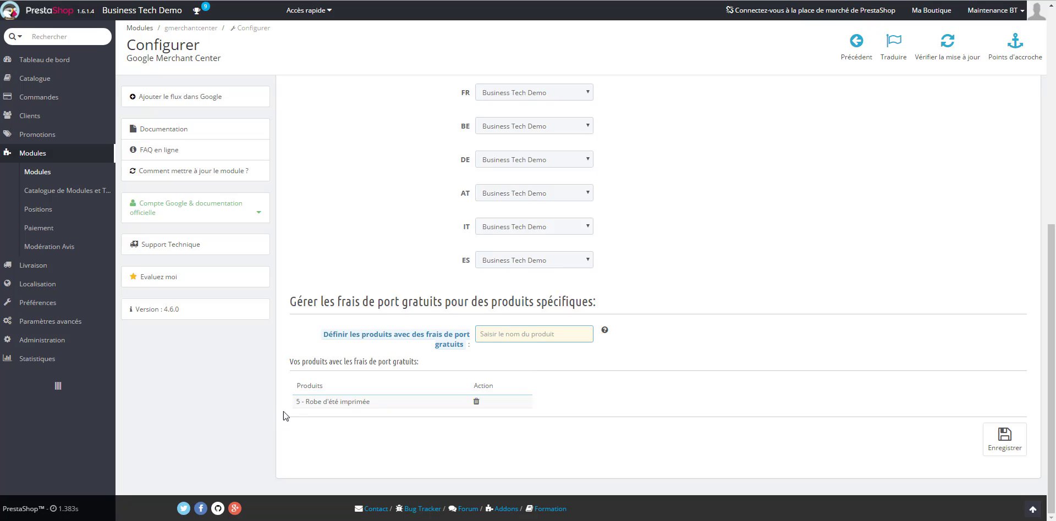
mouse_move(434, 339)
left_click(1002, 449)
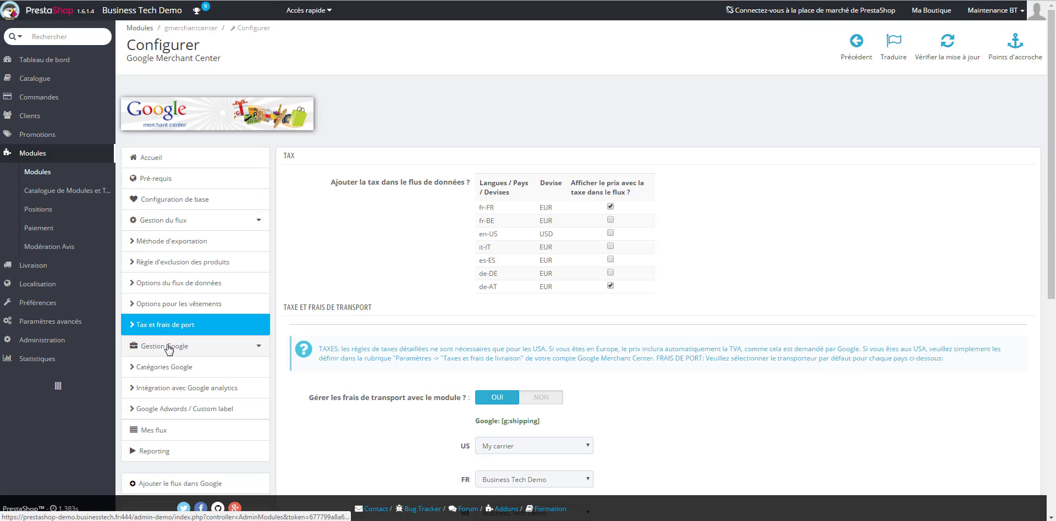
Open the Google category matching for fr-FR and review the Google category assigned to Femme.
left_click(165, 347)
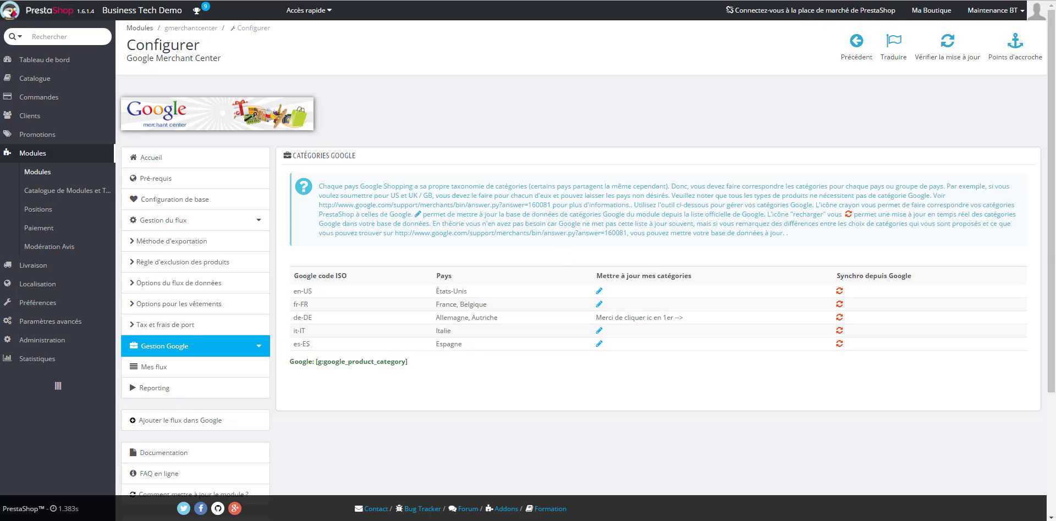
left_click(840, 294)
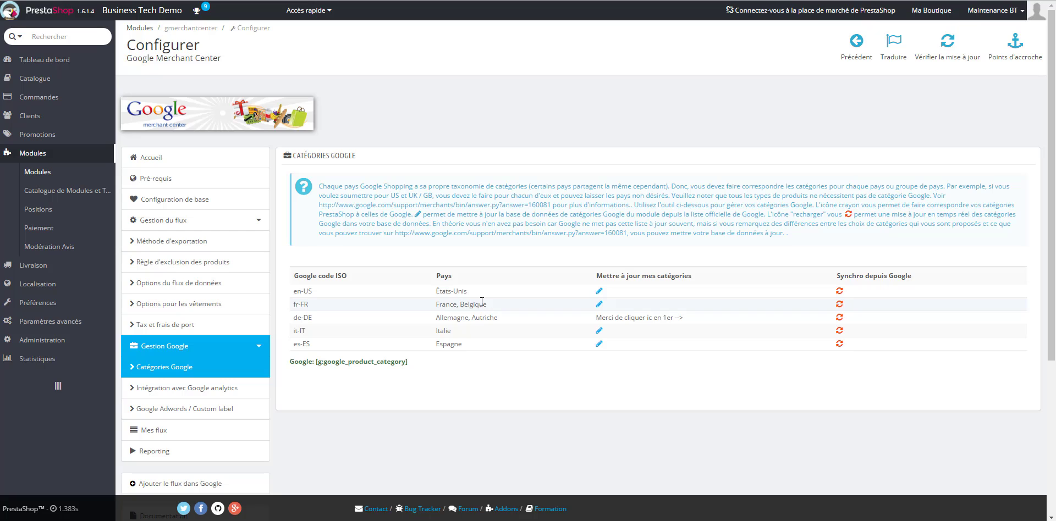
left_click(840, 304)
left_click(600, 306)
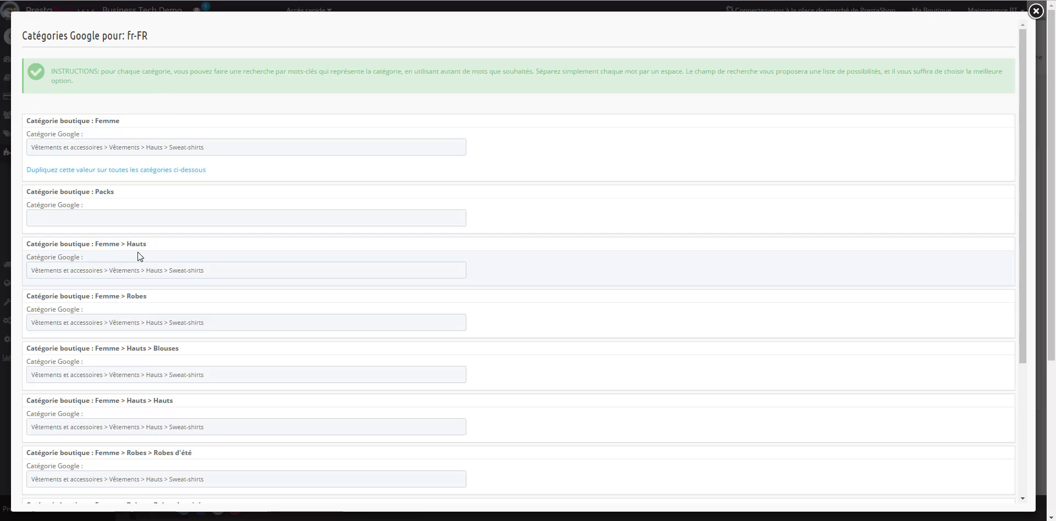
left_click(33, 147)
left_click_drag(204, 148, 30, 148)
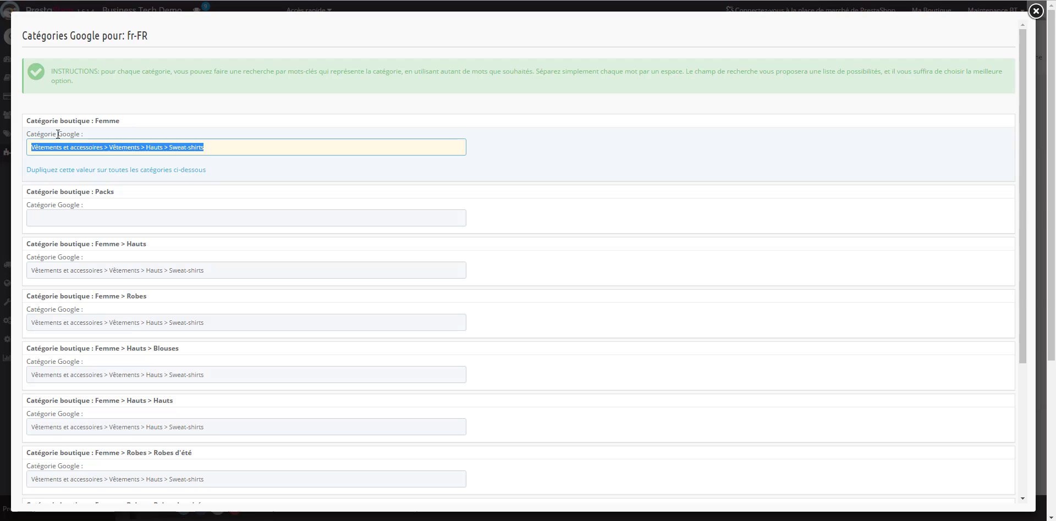
left_click(571, 263)
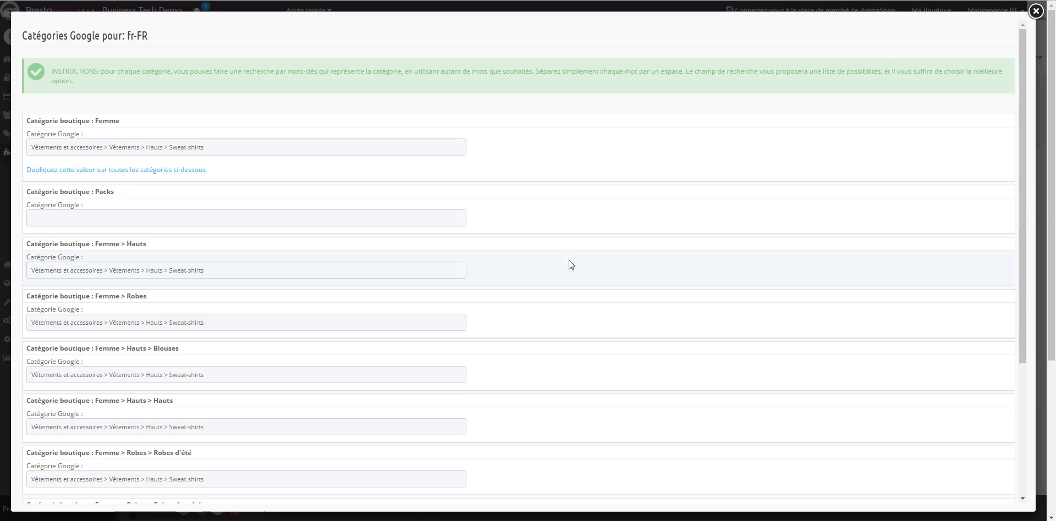
Match Femme > Robes with the Google category "Vêtements et accessoires > Vêtements > Robes" and update the categories.
scroll(571, 264, "down", 2)
scroll(570, 264, "down", 1)
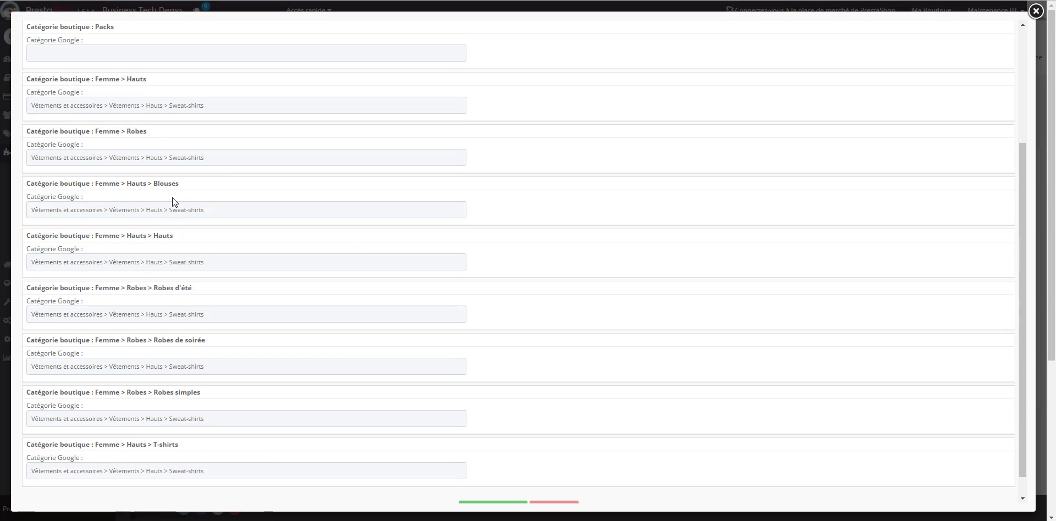
scroll(159, 202, "up", 1)
left_click_drag(230, 216, 2, 214)
key("BackSpace")
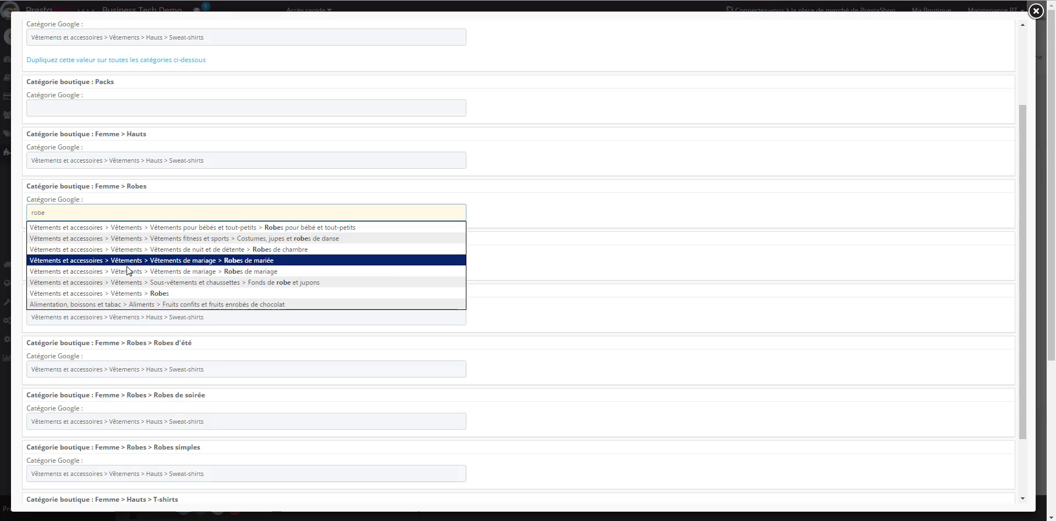
left_click(158, 294)
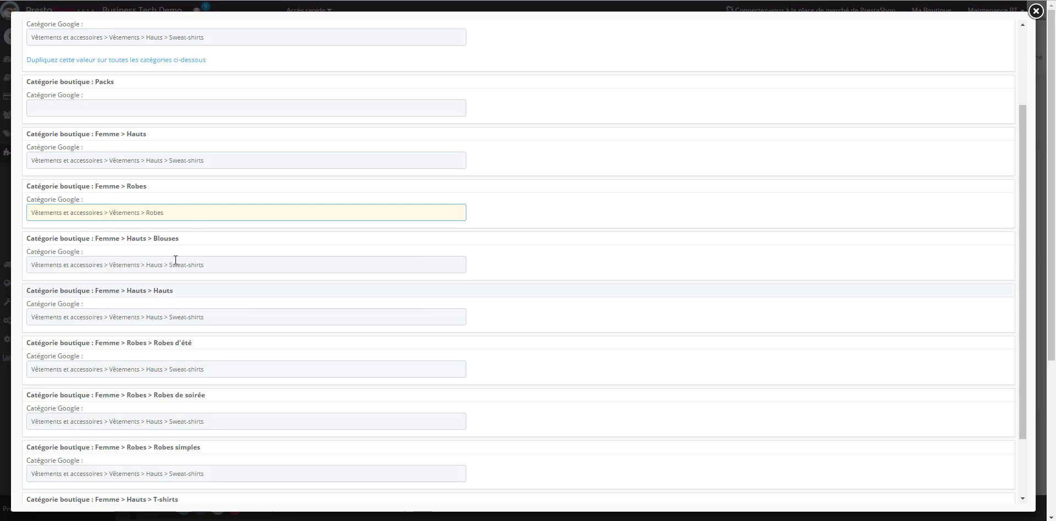
scroll(384, 334, "down", 1)
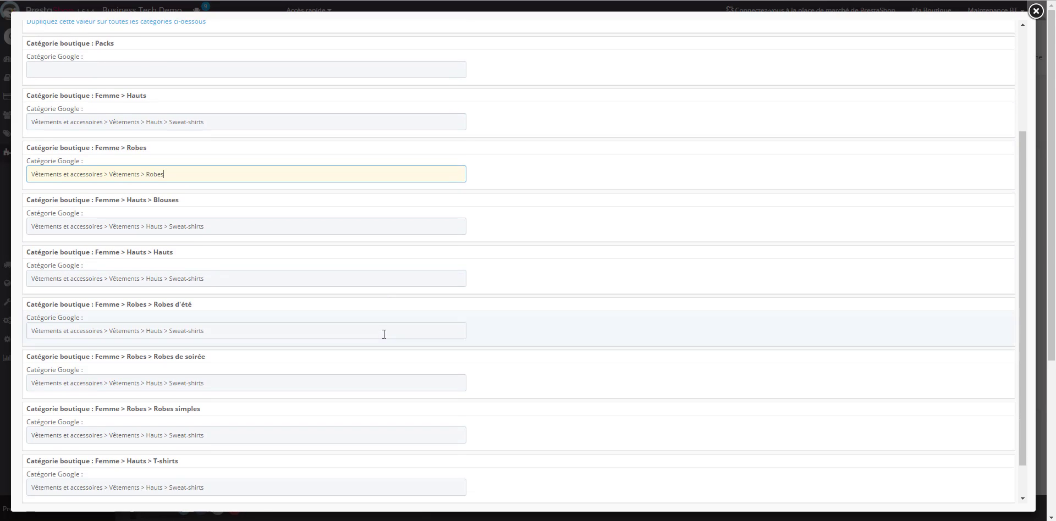
scroll(384, 334, "down", 1)
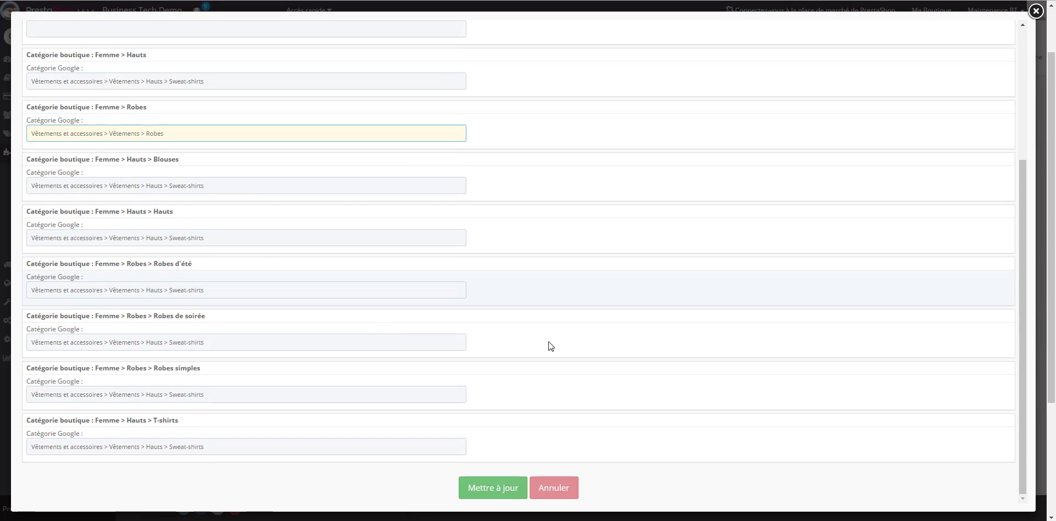
left_click(505, 489)
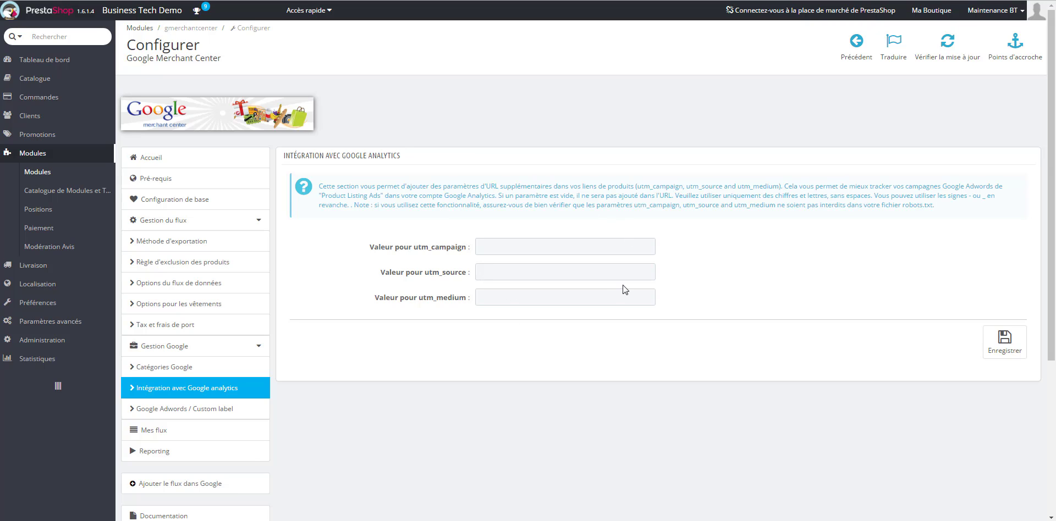
View the Google Adwords / Custom label section and look over the clothing options.
left_click(169, 411)
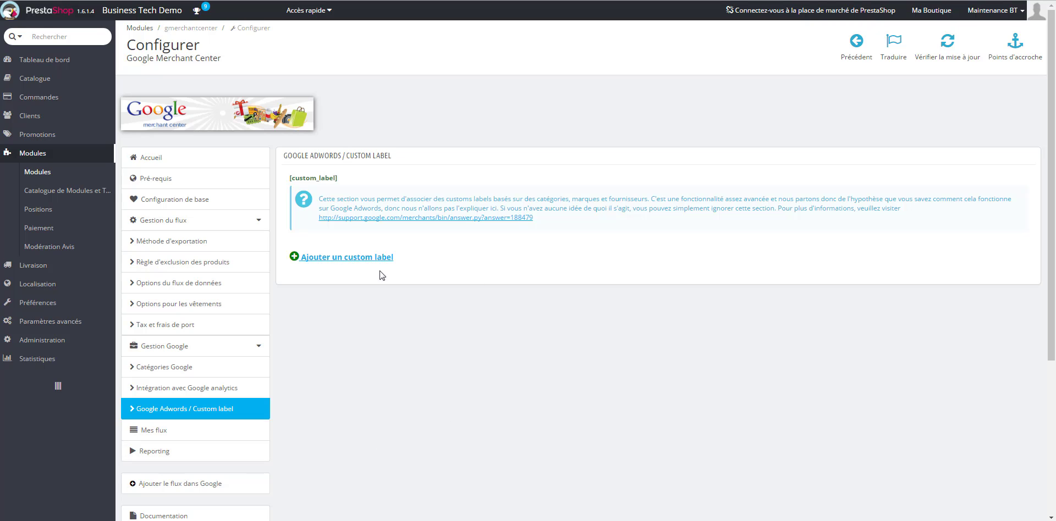
left_click(160, 307)
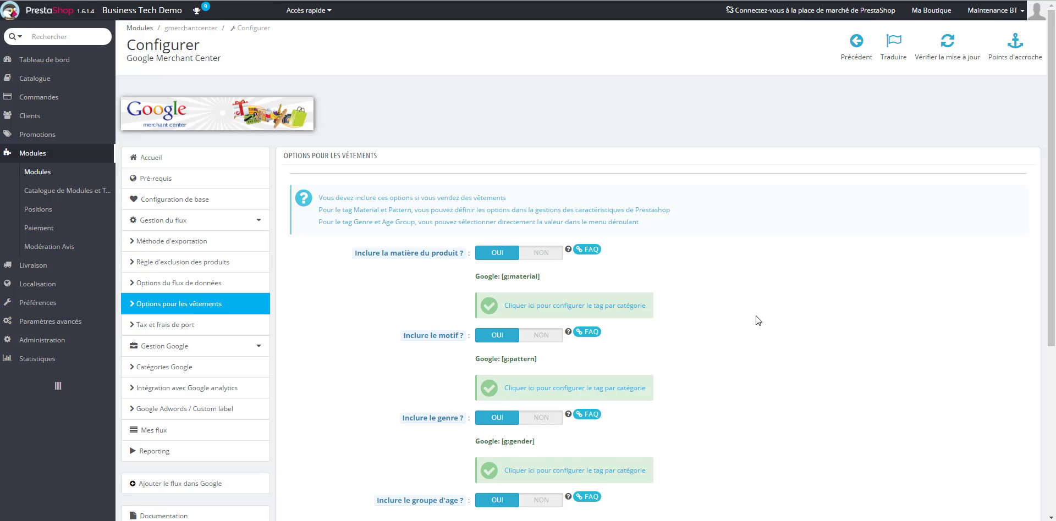
scroll(759, 320, "down", 5)
scroll(758, 320, "up", 5)
mouse_move(367, 259)
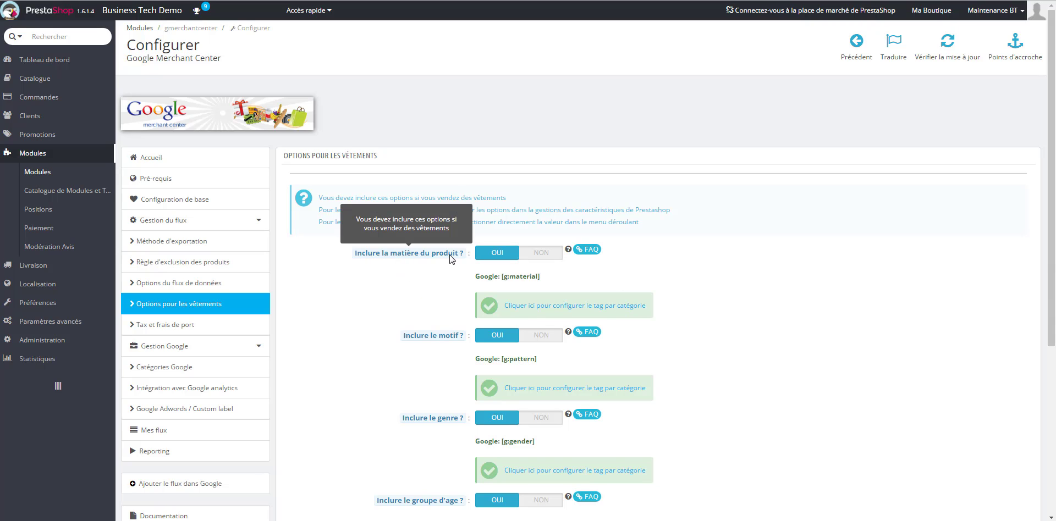
Include the product material, set the material tag of the Femme category to Compositions and update the tags.
left_click(527, 255)
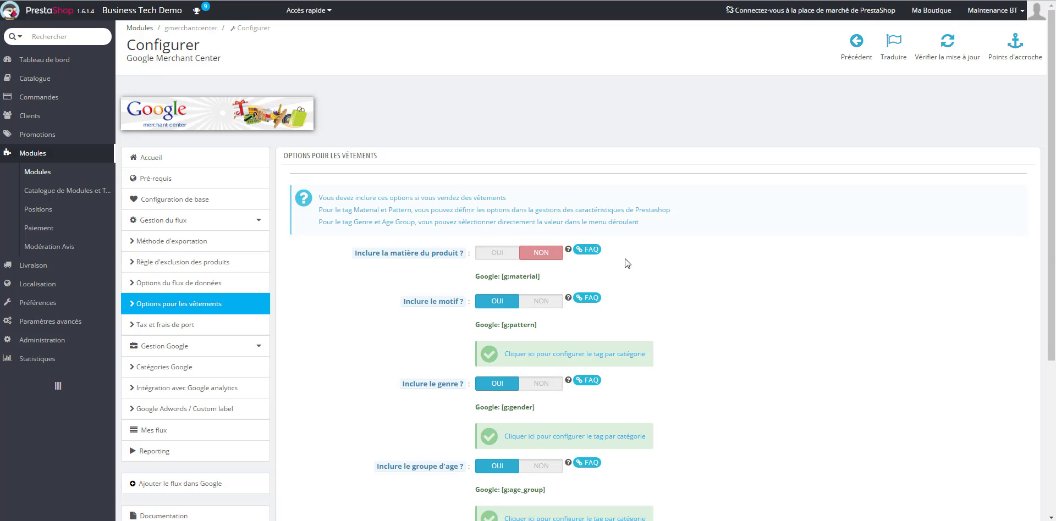
left_click(506, 258)
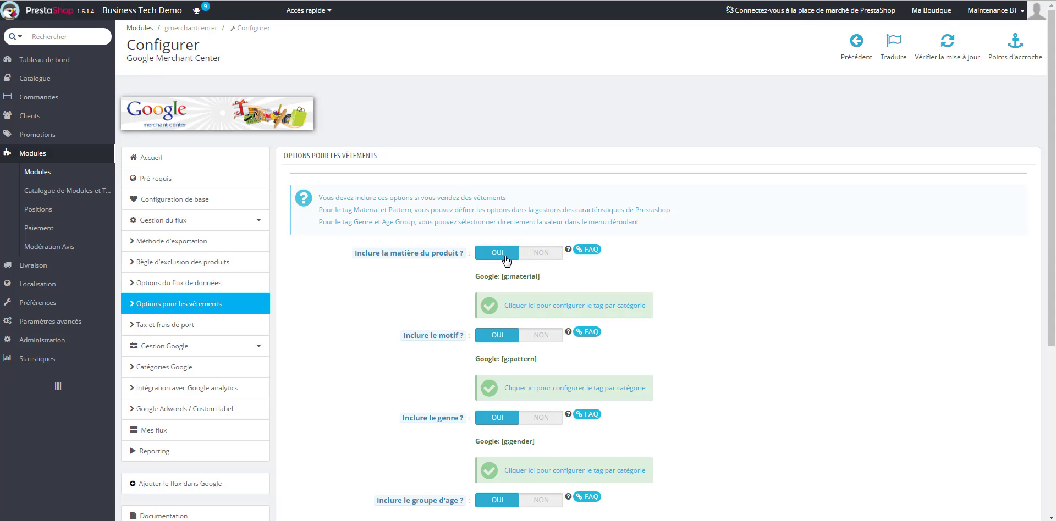
left_click(574, 308)
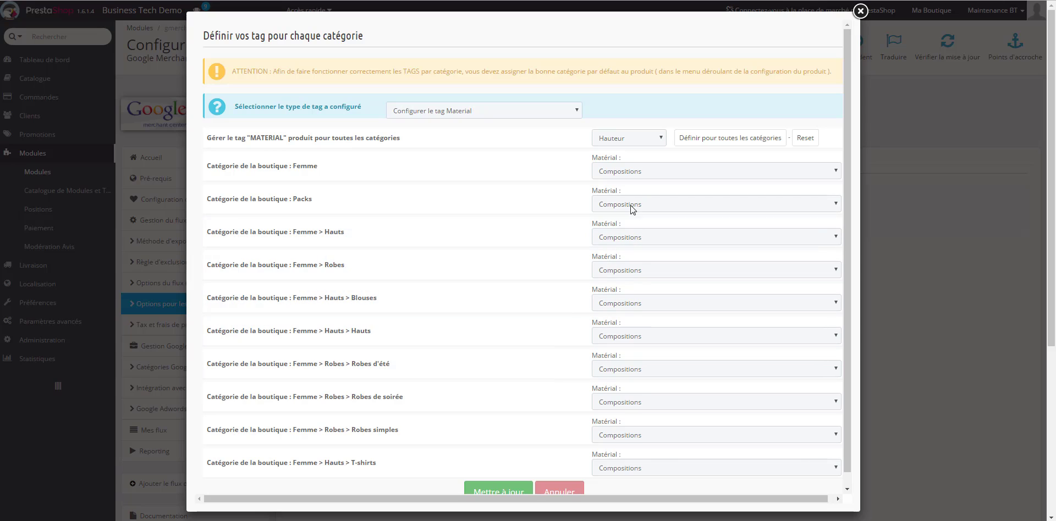
left_click(668, 173)
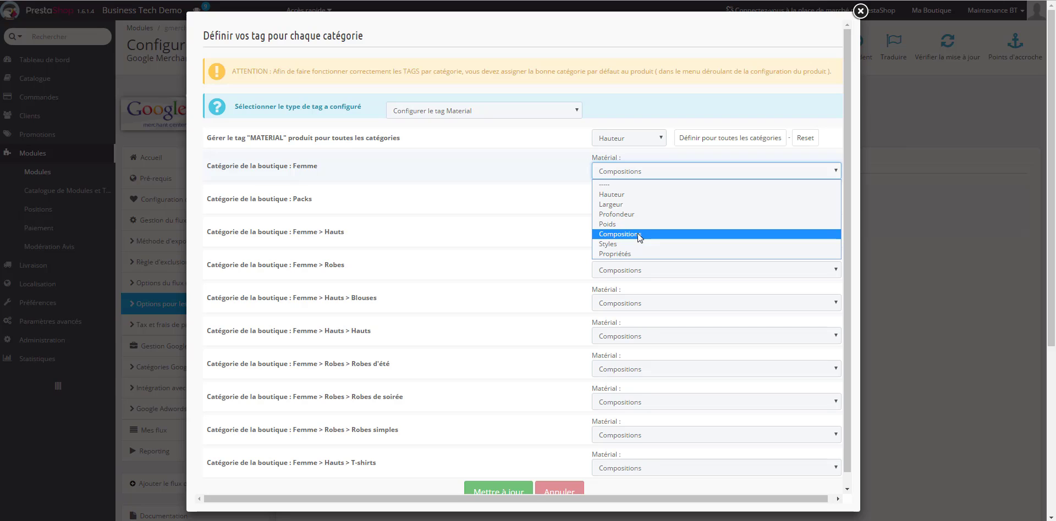
left_click(623, 235)
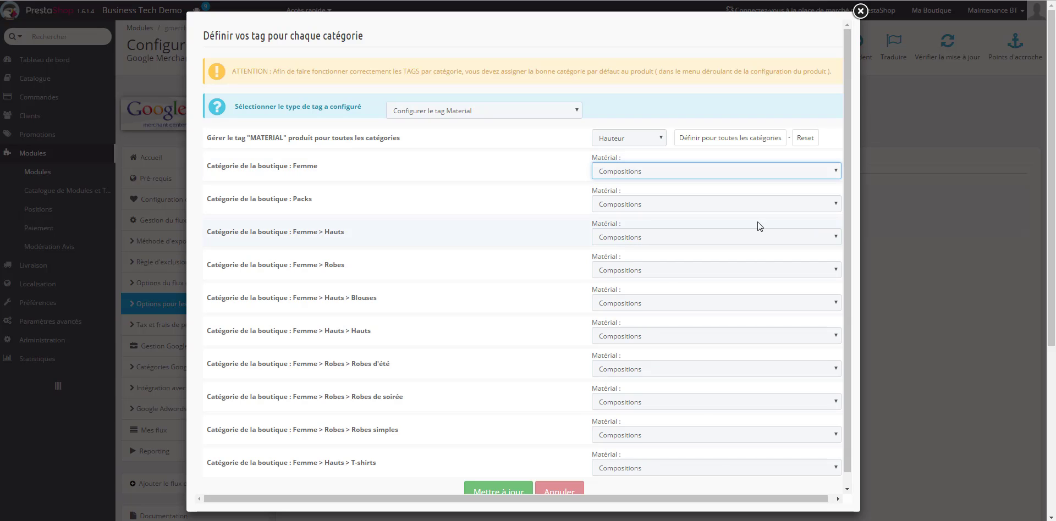
left_click(628, 169)
left_click(645, 235)
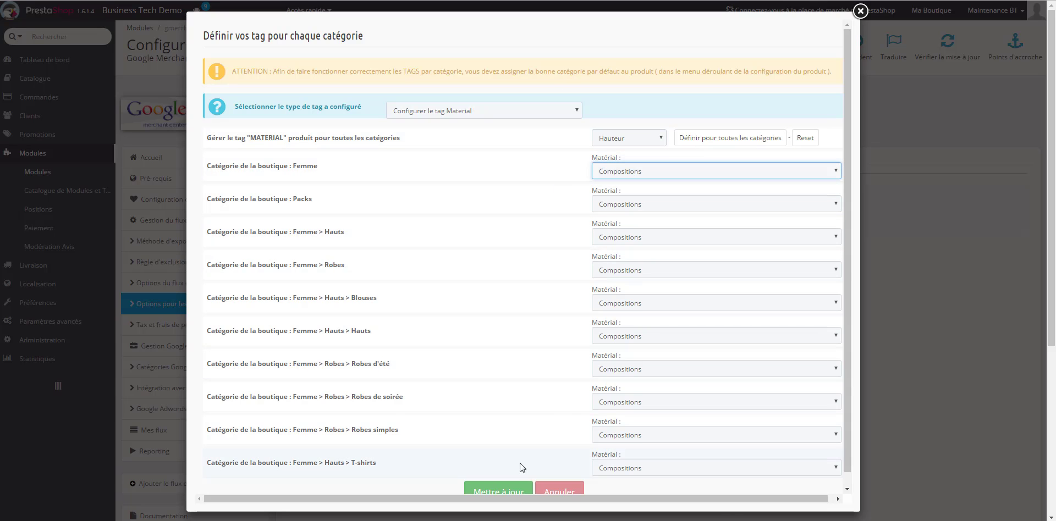
left_click(512, 492)
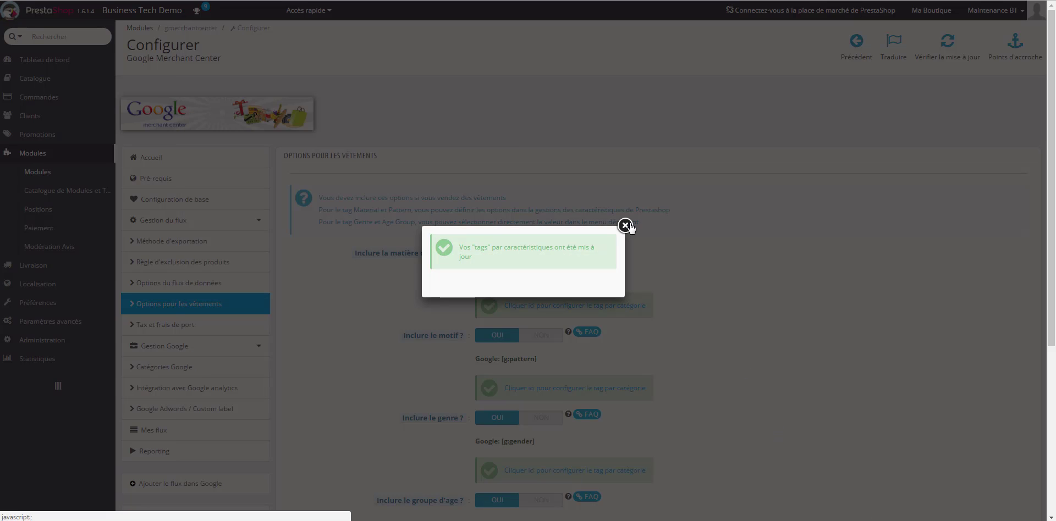
Review the remaining clothing options for pattern, gender, age group, size type and size system.
scroll(794, 329, "down", 1)
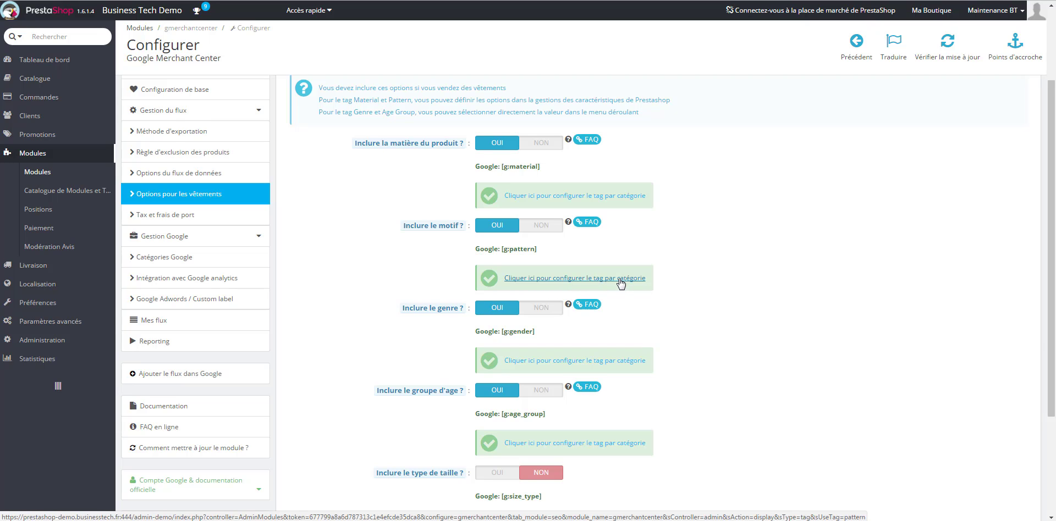
scroll(704, 287, "down", 1)
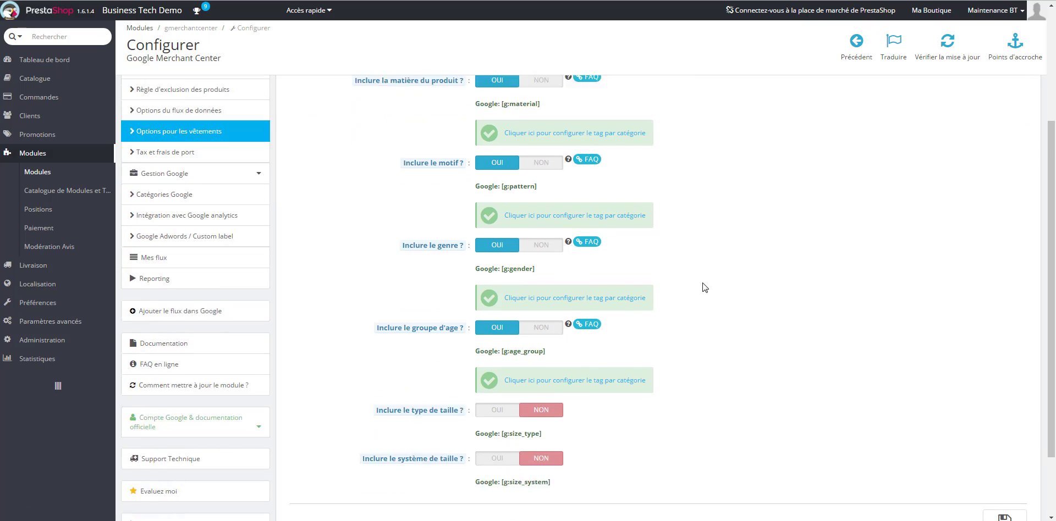
scroll(705, 287, "down", 1)
mouse_move(427, 286)
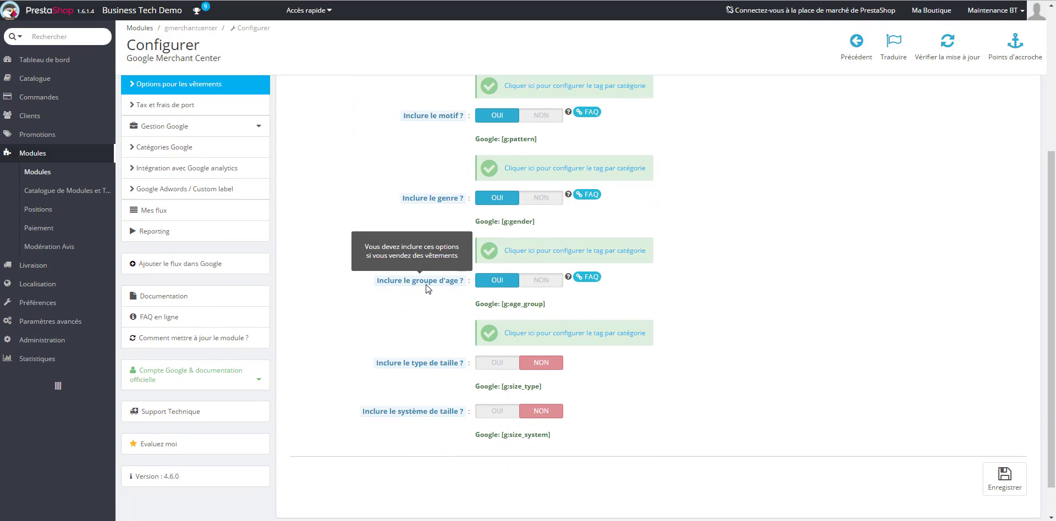
scroll(428, 289, "down", 1)
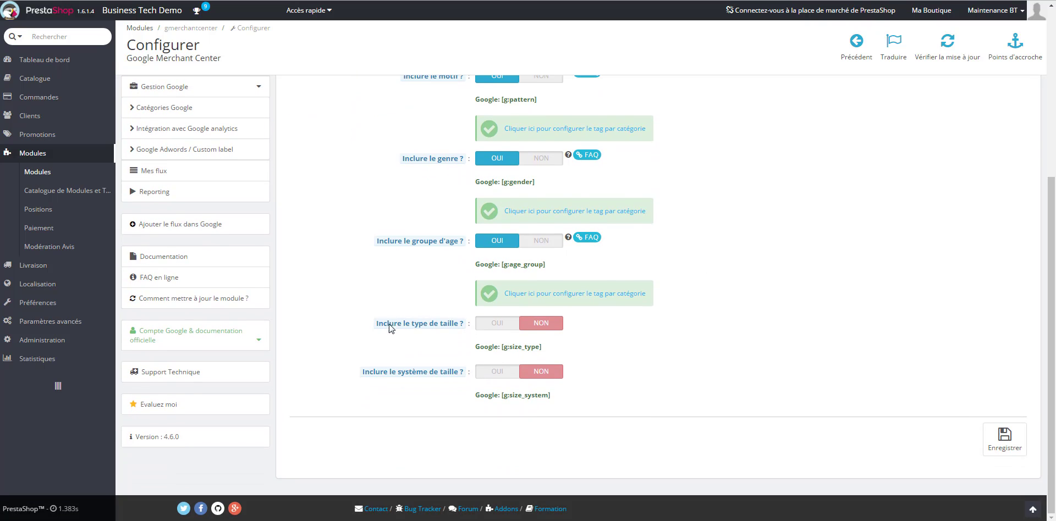
Include the size type in the product feed and save the clothing options.
mouse_move(418, 328)
left_click(501, 326)
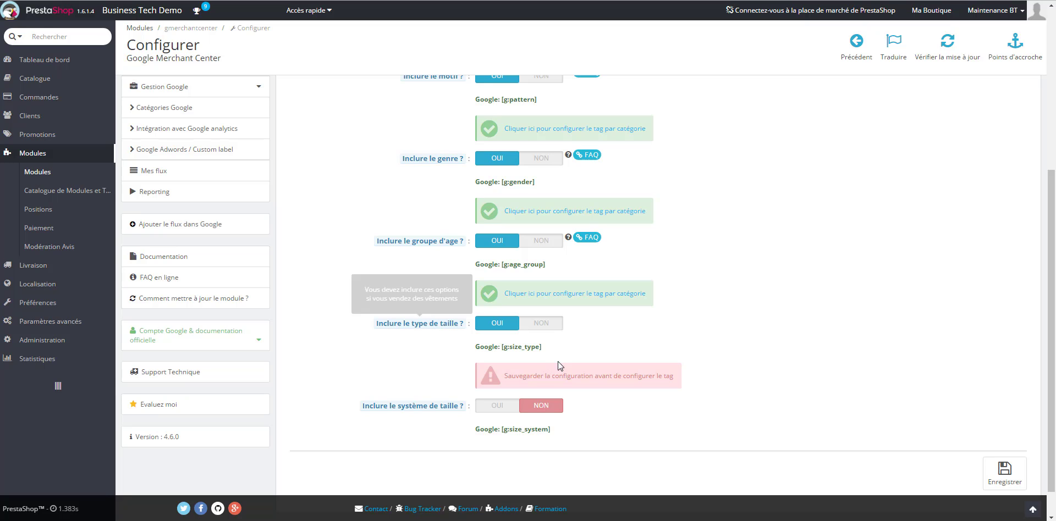
left_click(1010, 480)
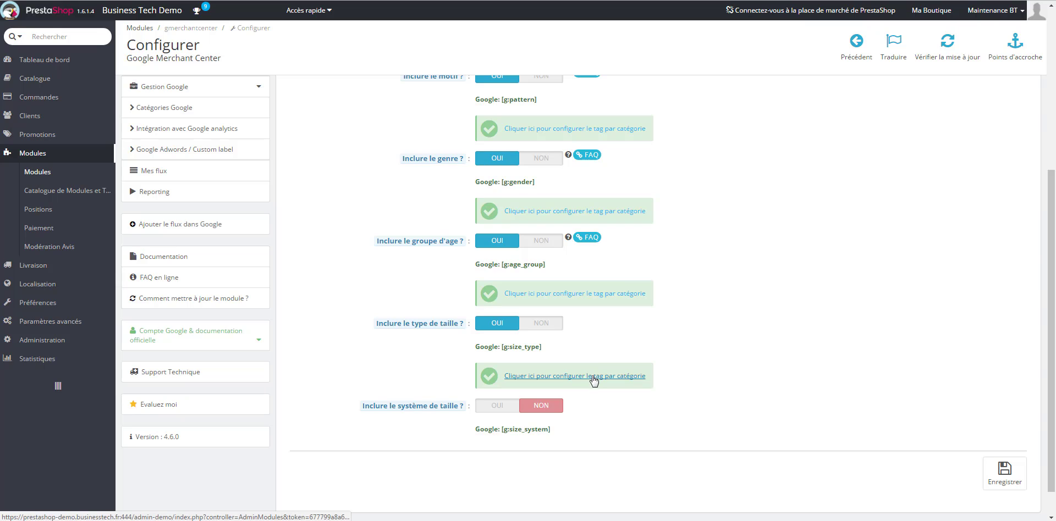
Set the size type tag to petite for Femme > Robes and maternity for Femme, and update the tags.
left_click(587, 378)
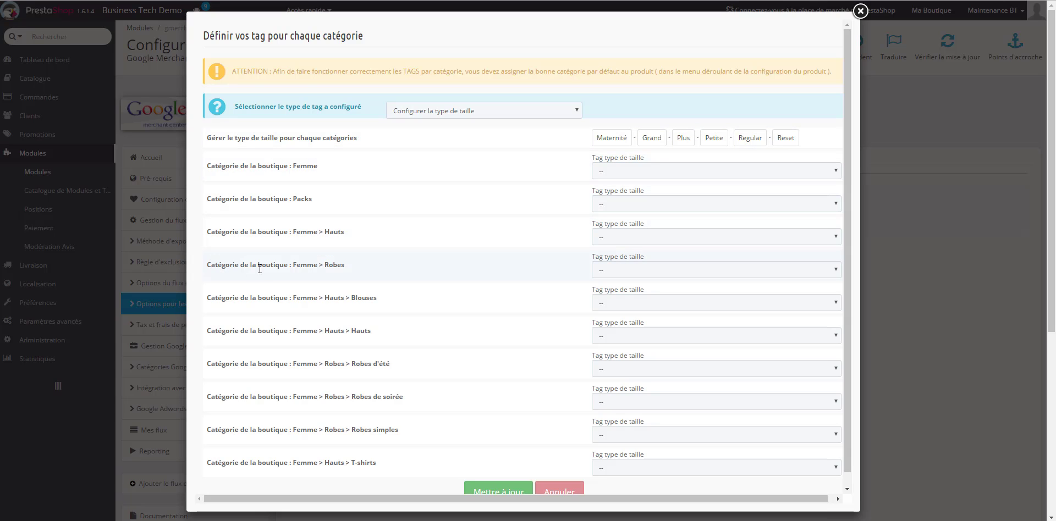
left_click(609, 269)
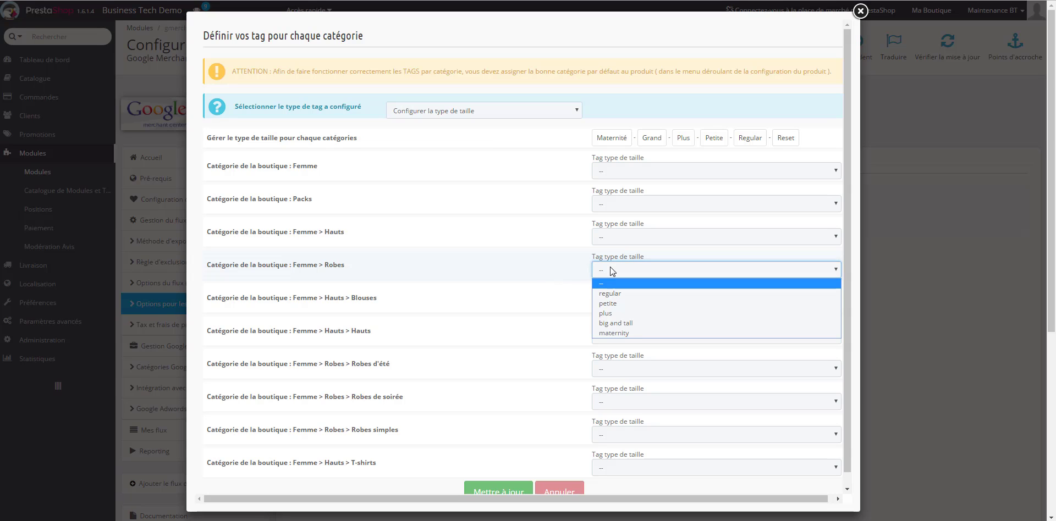
left_click(609, 304)
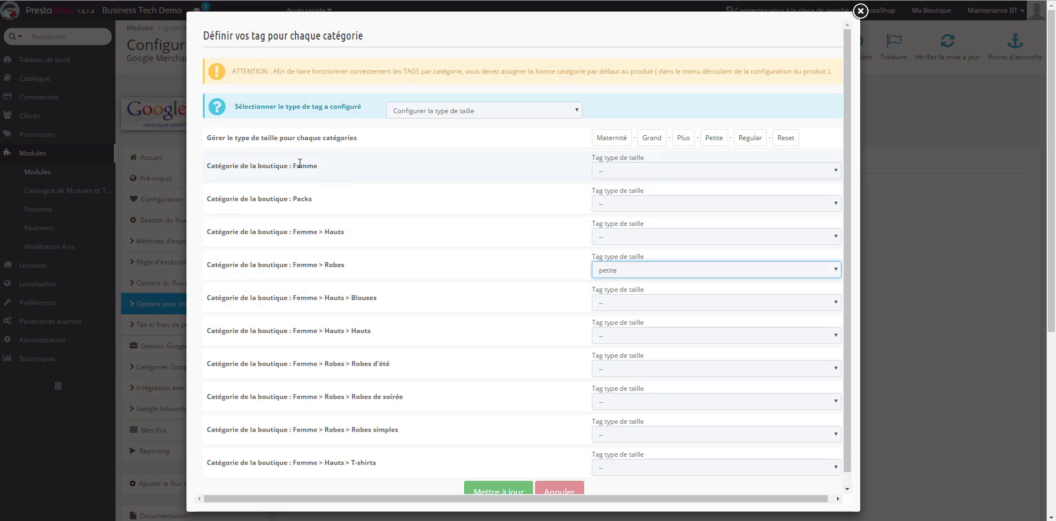
left_click(606, 170)
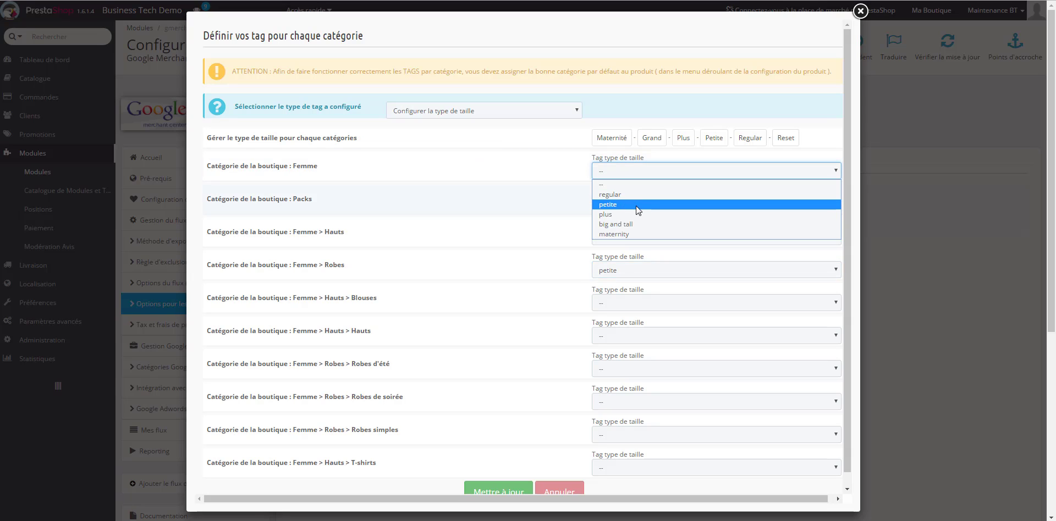
left_click(625, 237)
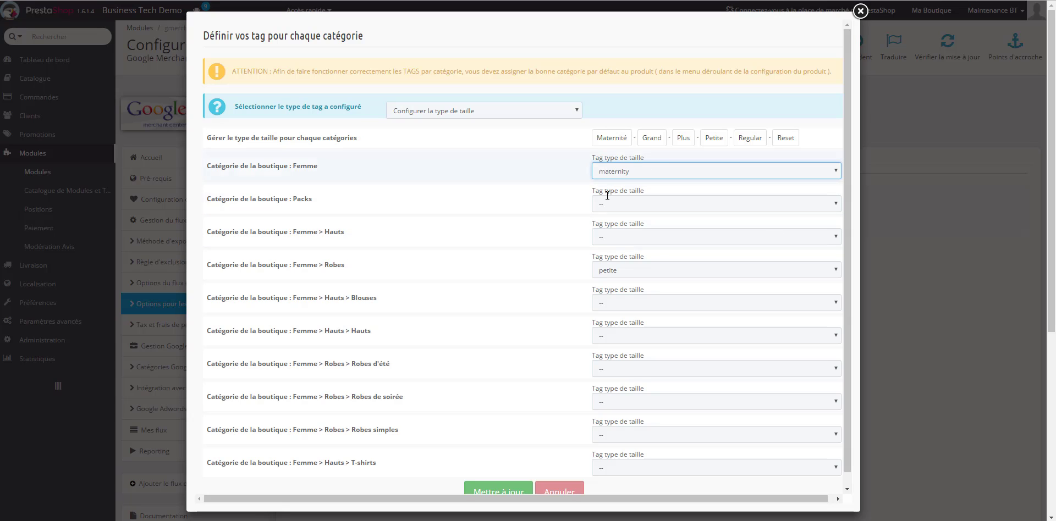
scroll(448, 146, "down", 1)
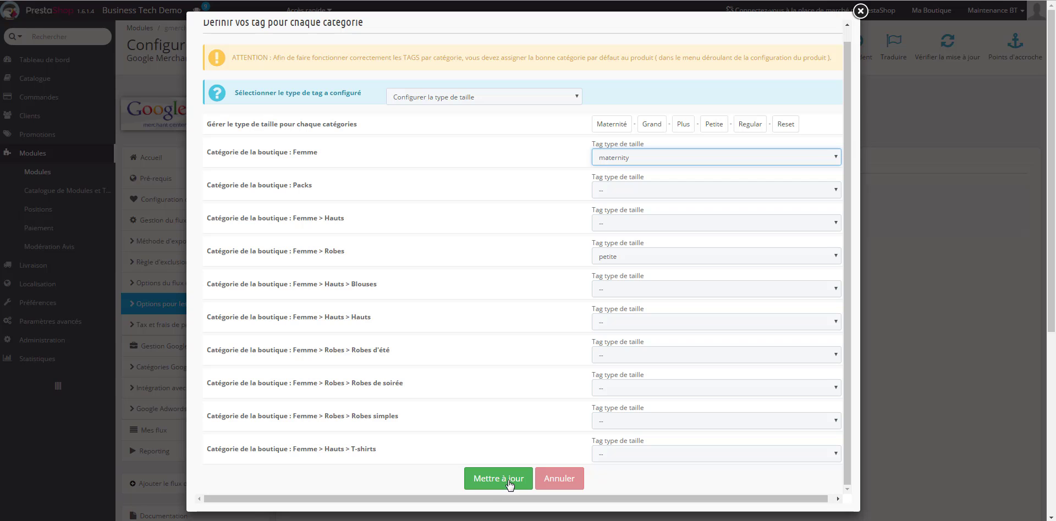
left_click(509, 481)
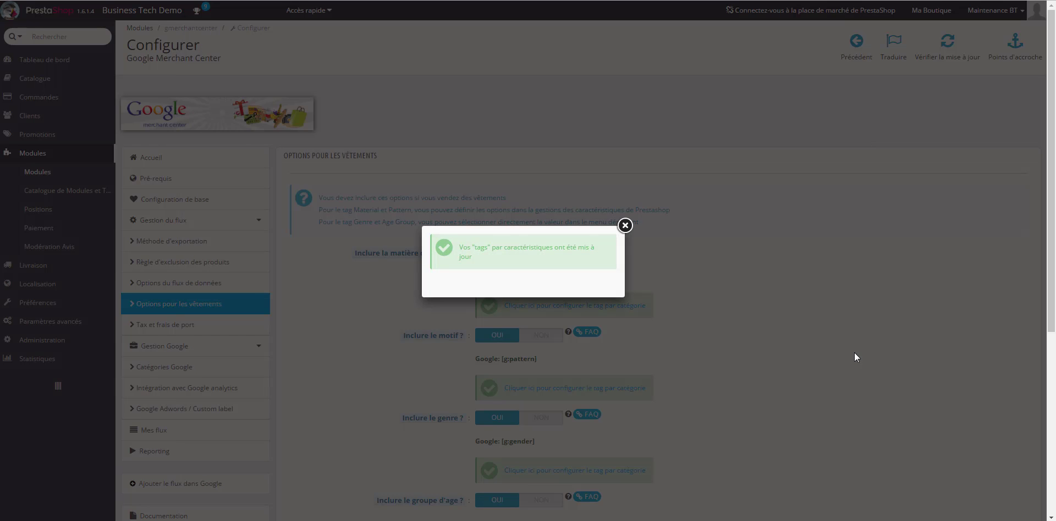
left_click(624, 225)
Include the size system in the product feed and save the clothing options.
scroll(818, 361, "down", 5)
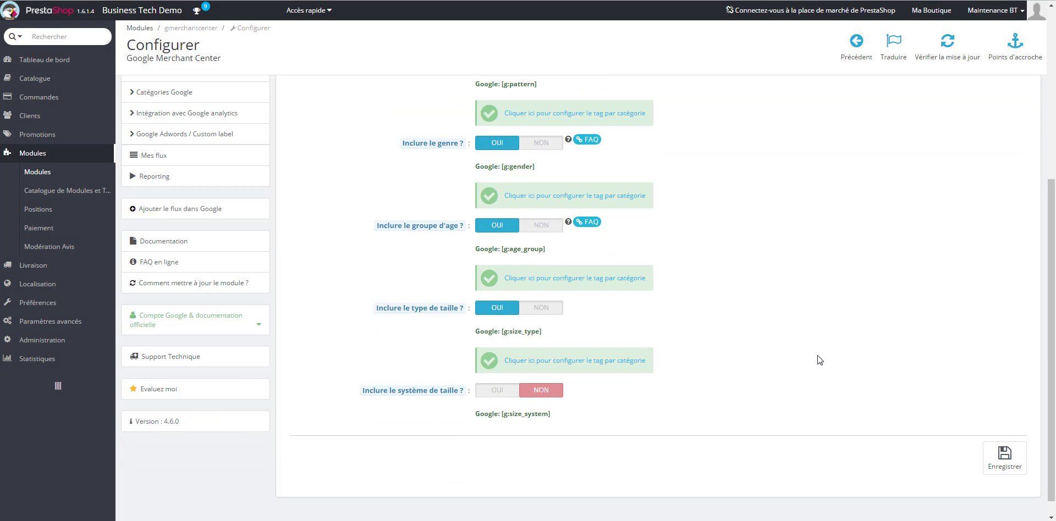
mouse_move(417, 394)
left_click(497, 391)
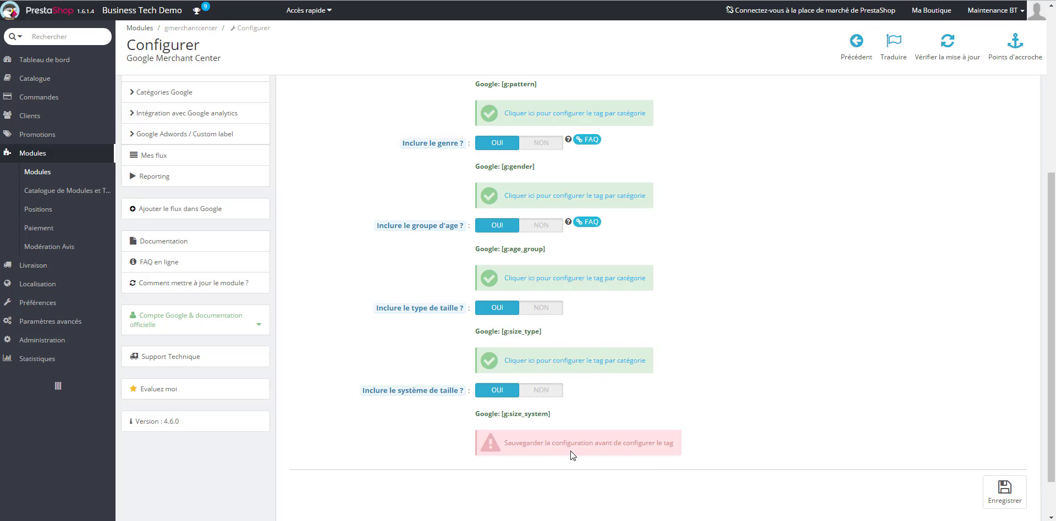
left_click(1006, 502)
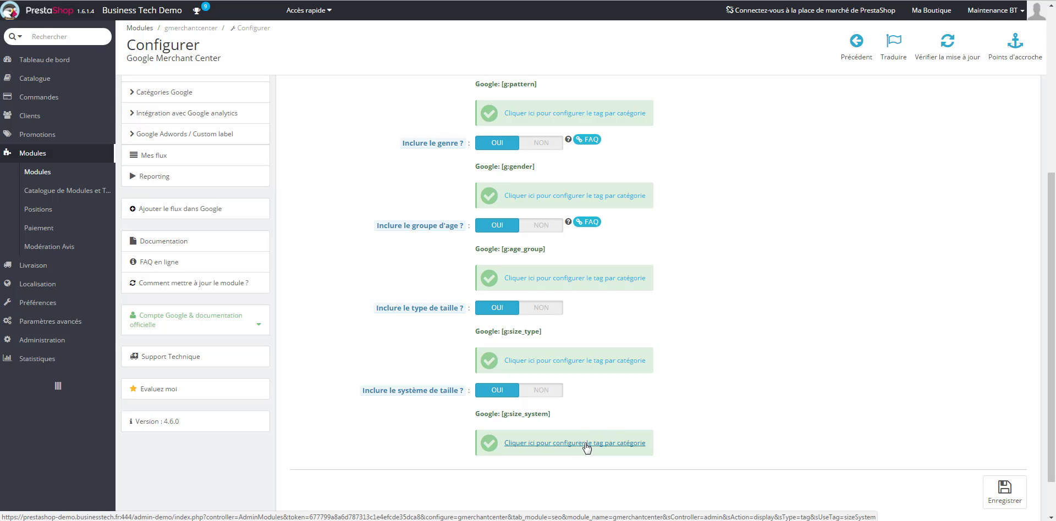
Set the size system tag of the Femme > Hauts > Blouses category to FR and update the tags.
left_click(587, 445)
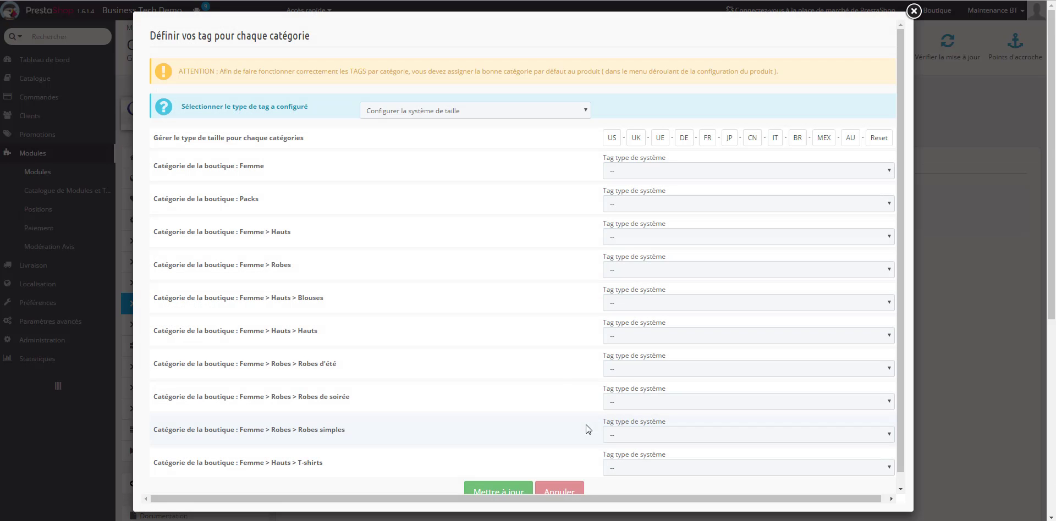
left_click(623, 305)
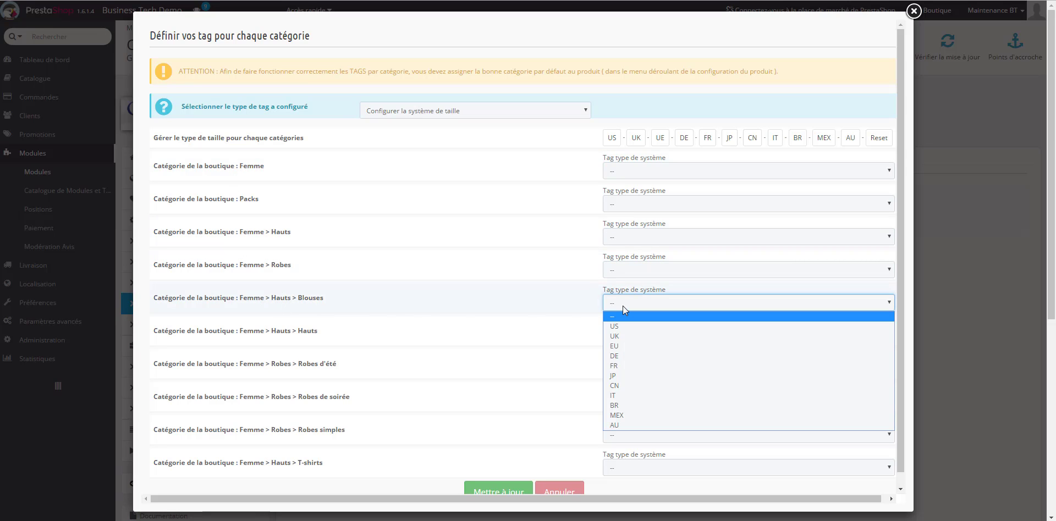
left_click(616, 366)
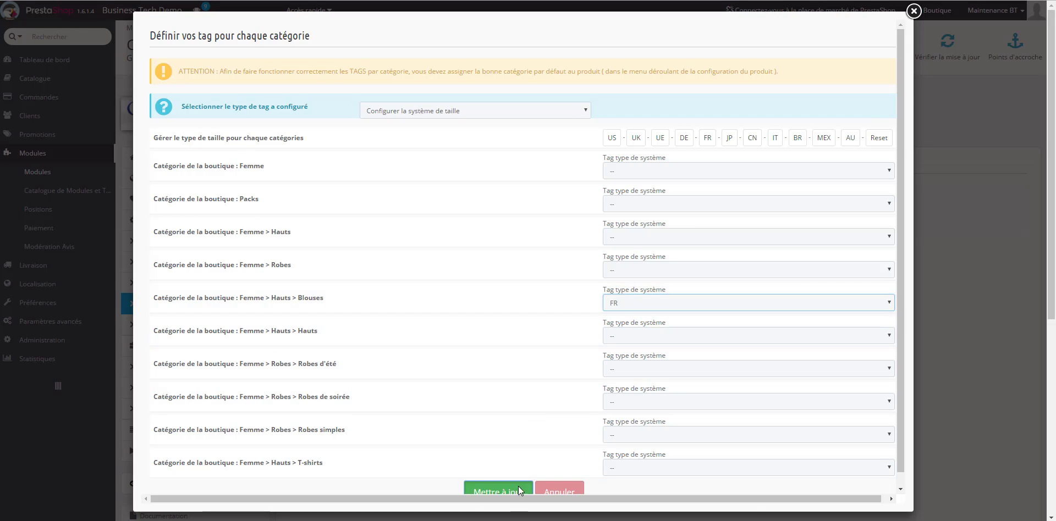
left_click(498, 490)
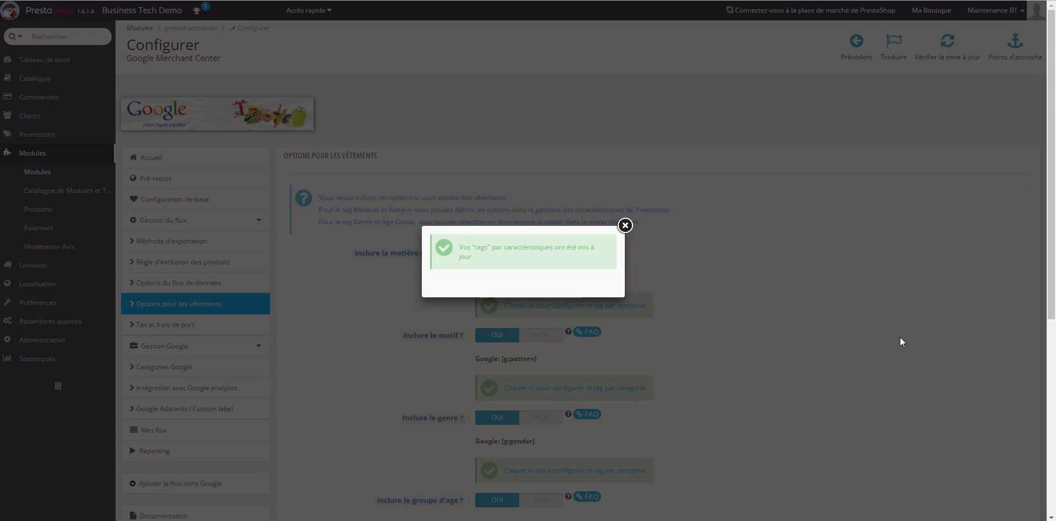
left_click(625, 226)
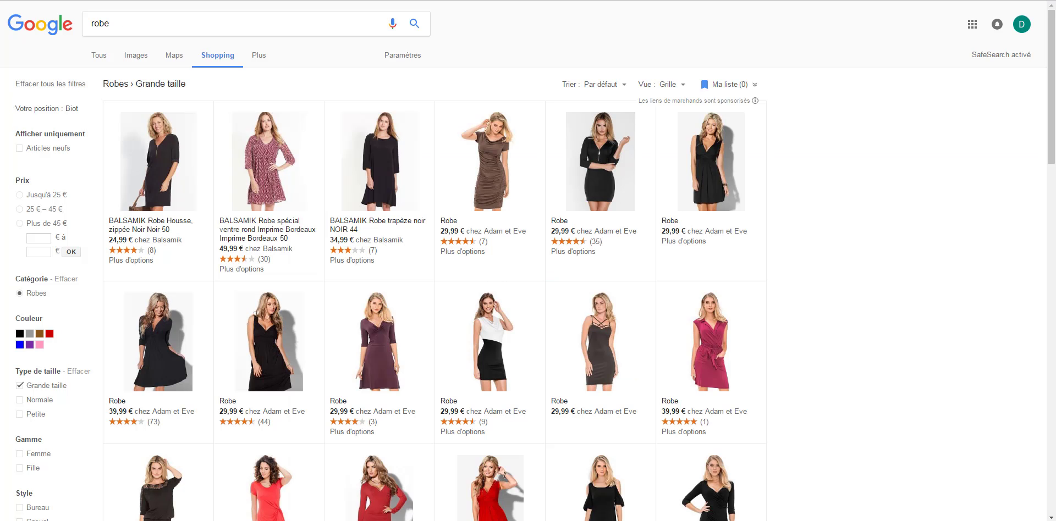
Switch to the Google Shopping results for "robe" and examine the filters for size type, range, style, material and size.
scroll(227, 233, "down", 5)
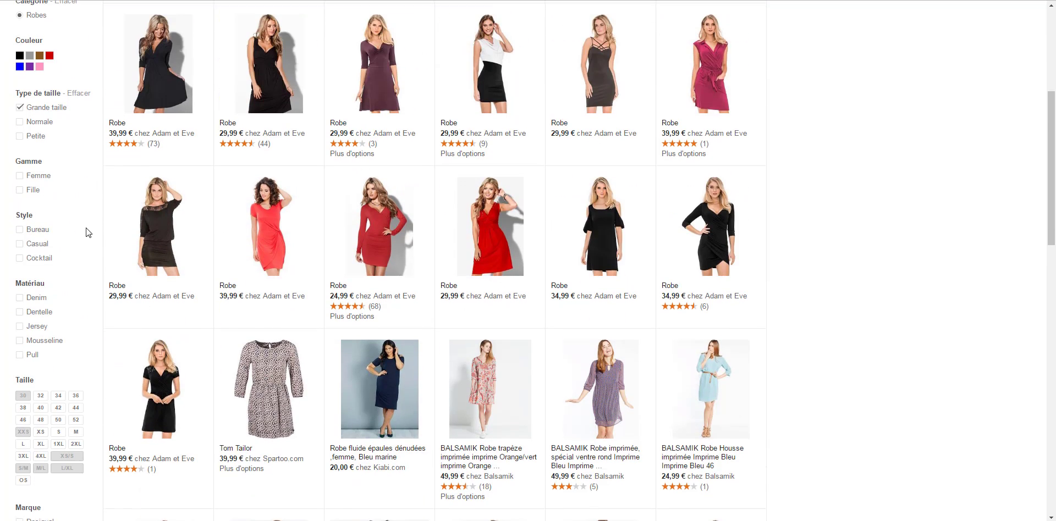
scroll(85, 231, "down", 2)
scroll(85, 236, "up", 2)
scroll(85, 240, "down", 1)
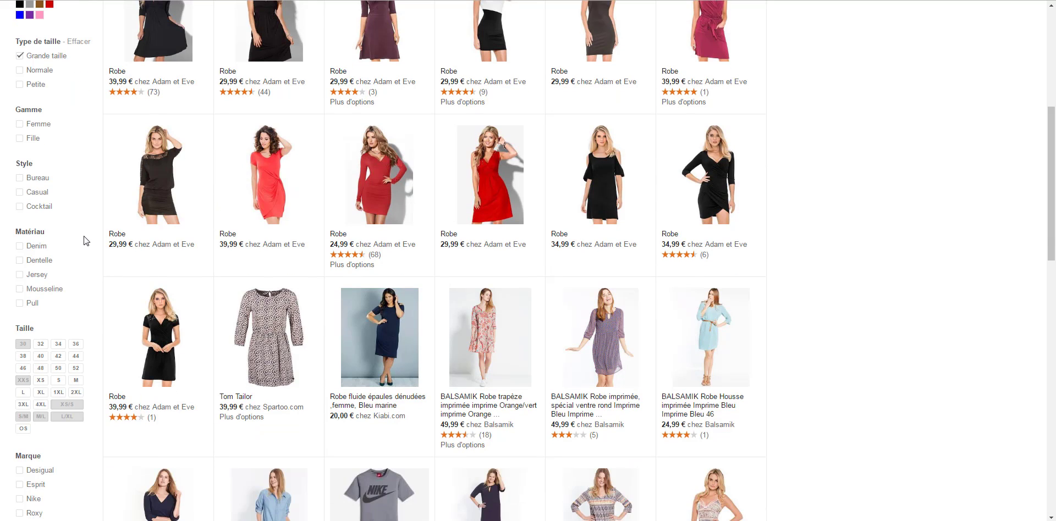
scroll(902, 343, "down", 1)
scroll(902, 342, "down", 5)
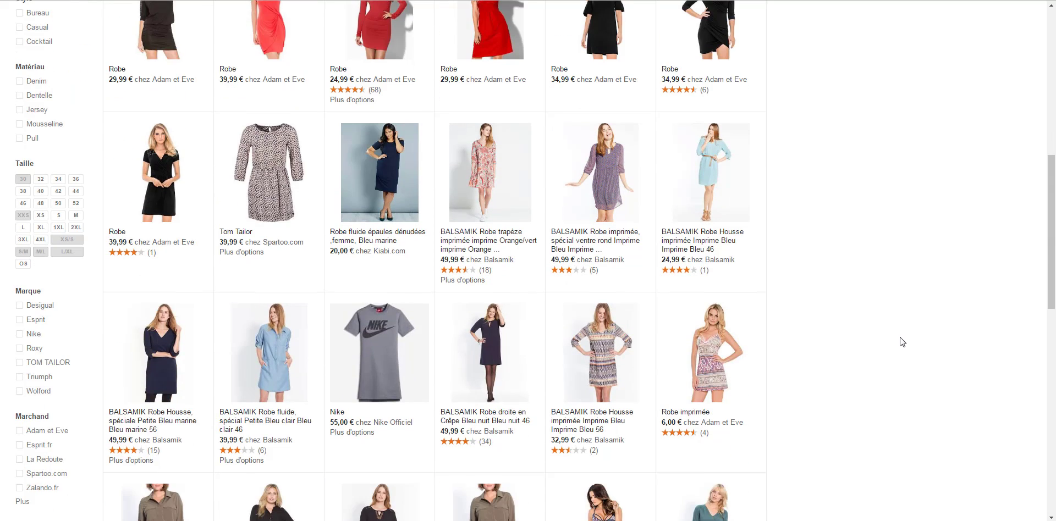
scroll(903, 343, "up", 6)
scroll(903, 342, "up", 3)
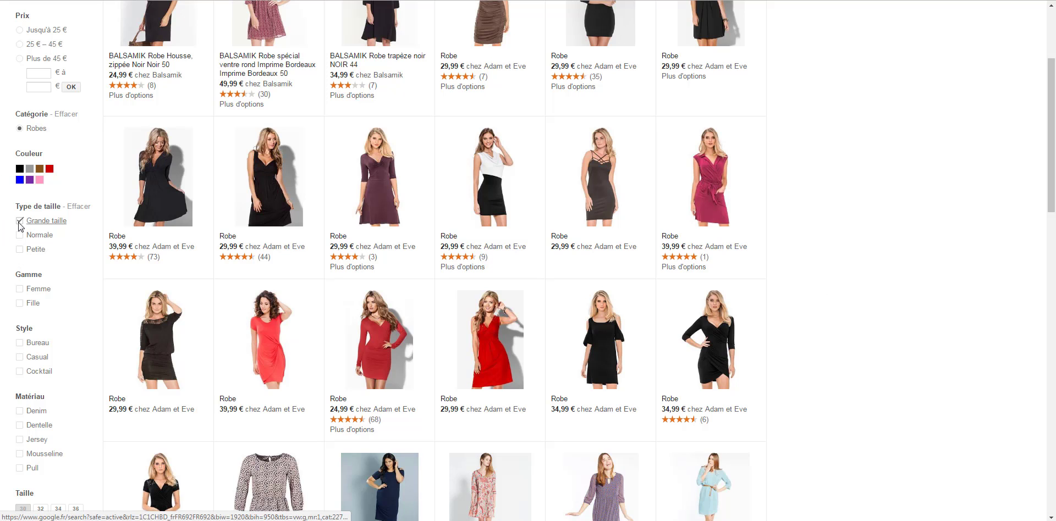
Remove the Grande taille size type filter from the dress results, look over the unfiltered list and apply the filter again.
left_click(20, 221)
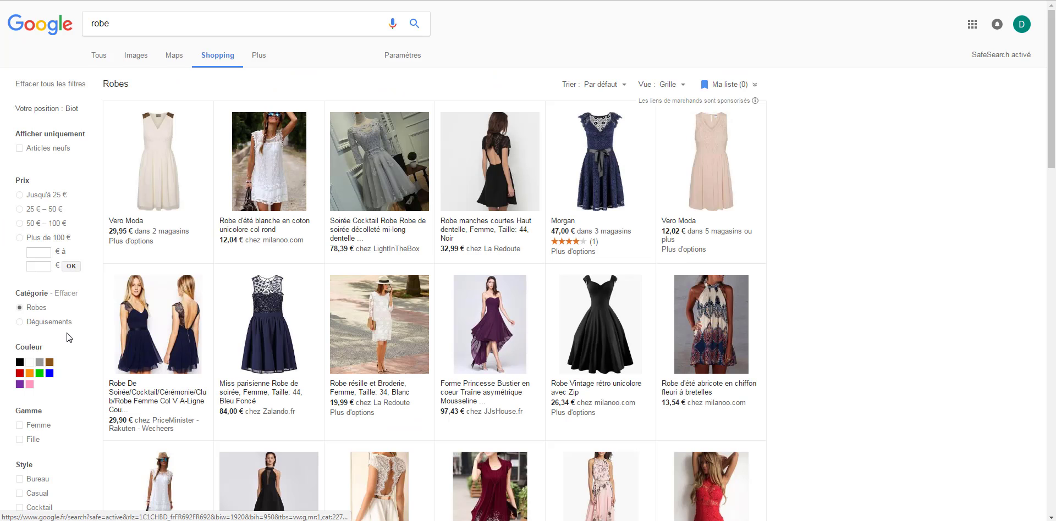
scroll(66, 331, "down", 5)
scroll(52, 331, "down", 2)
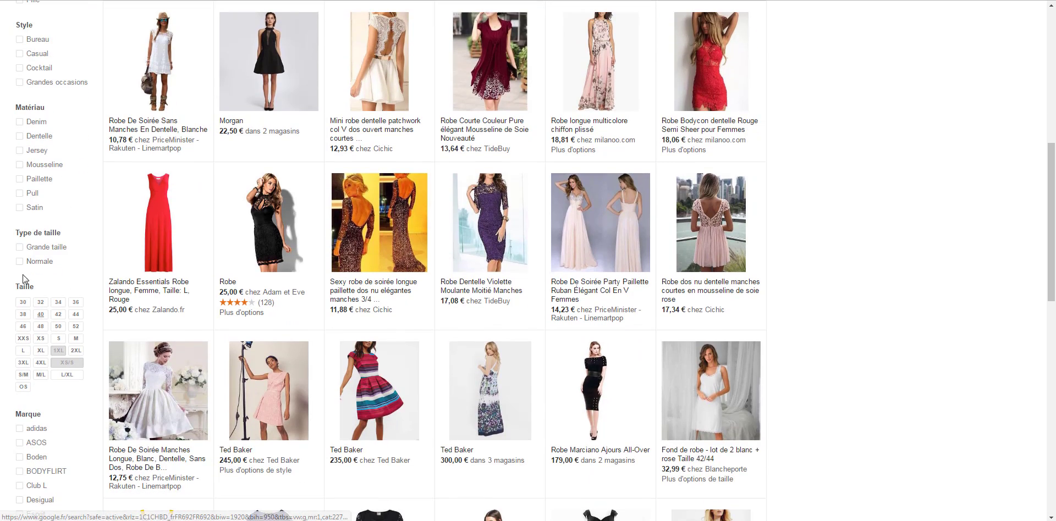
left_click(19, 247)
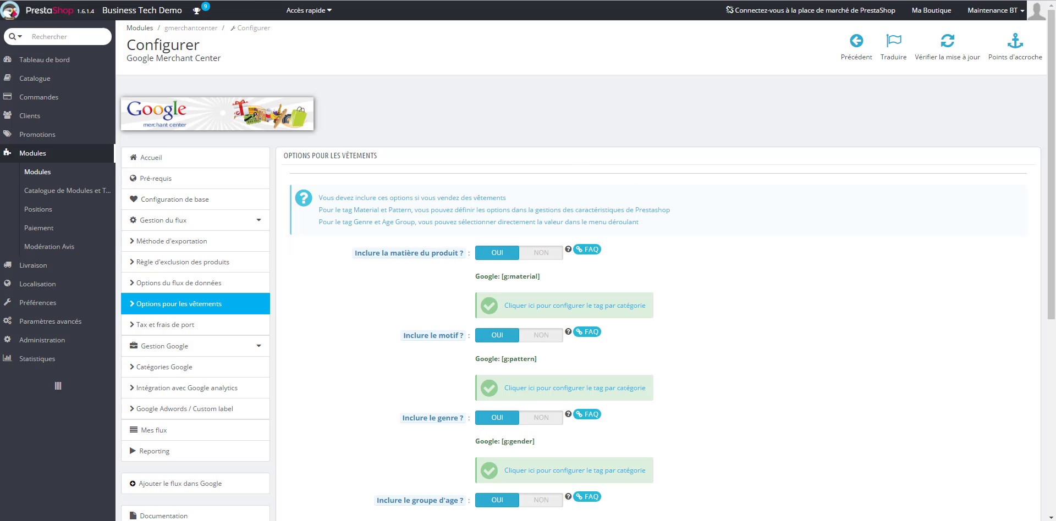
View the Mes flux section in PrestaShop and look over the update methods and the XML files per country and language.
left_click(158, 434)
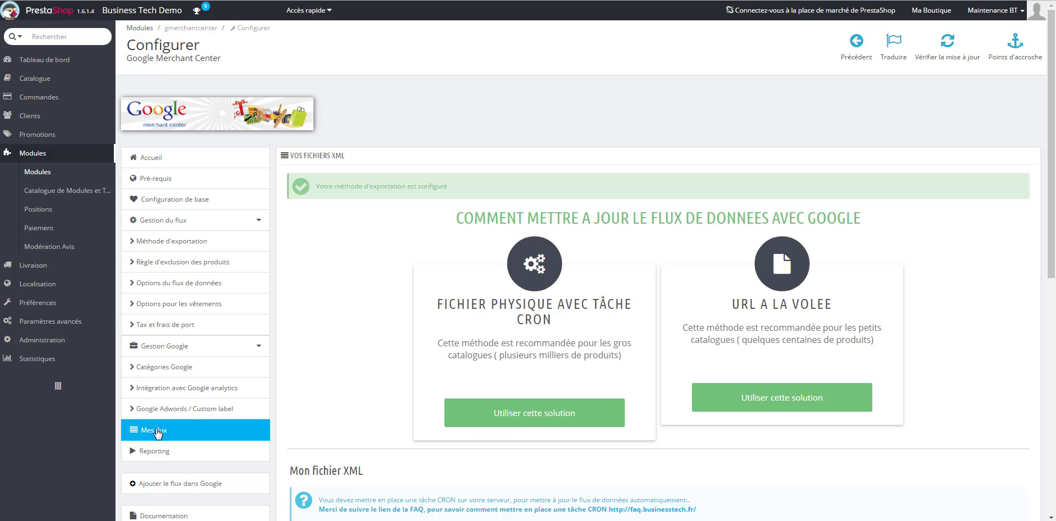
scroll(970, 321, "down", 5)
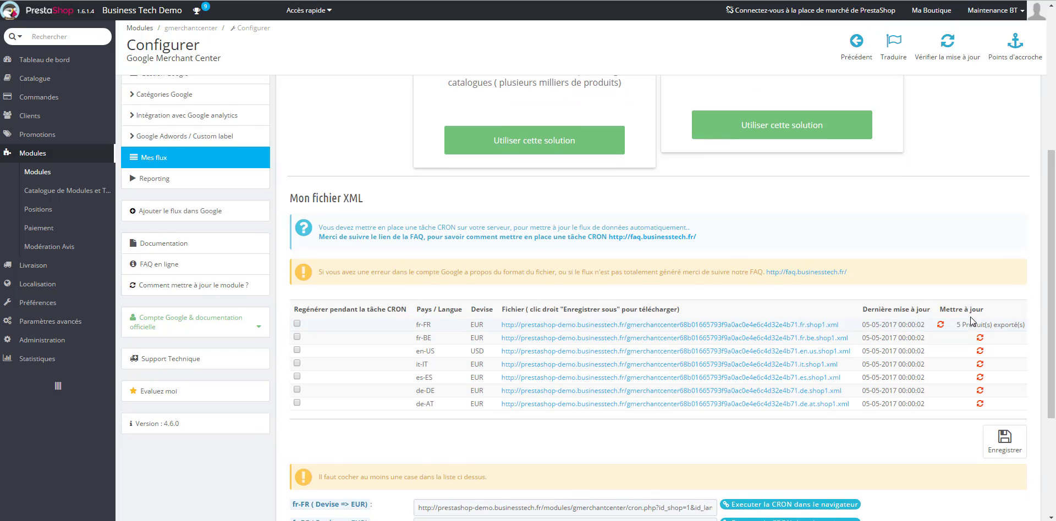
scroll(970, 322, "up", 5)
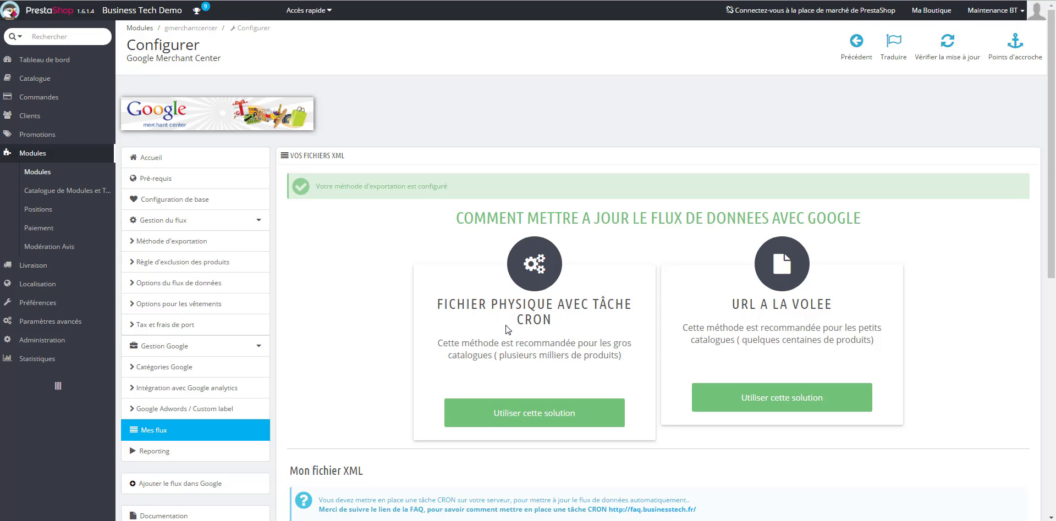
Use the physical file with CRON task solution and update the fr-FR feed in EUR.
left_click(534, 416)
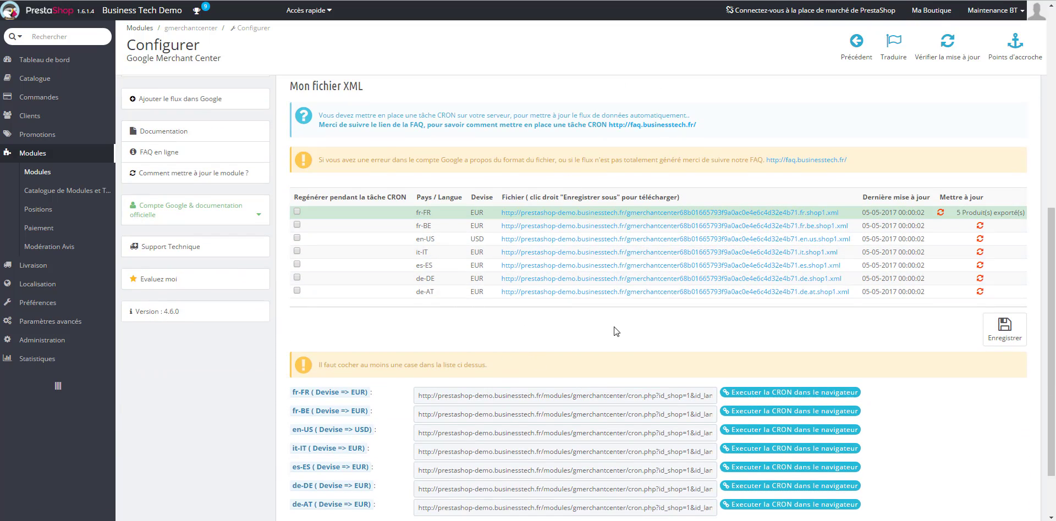
scroll(648, 322, "up", 1)
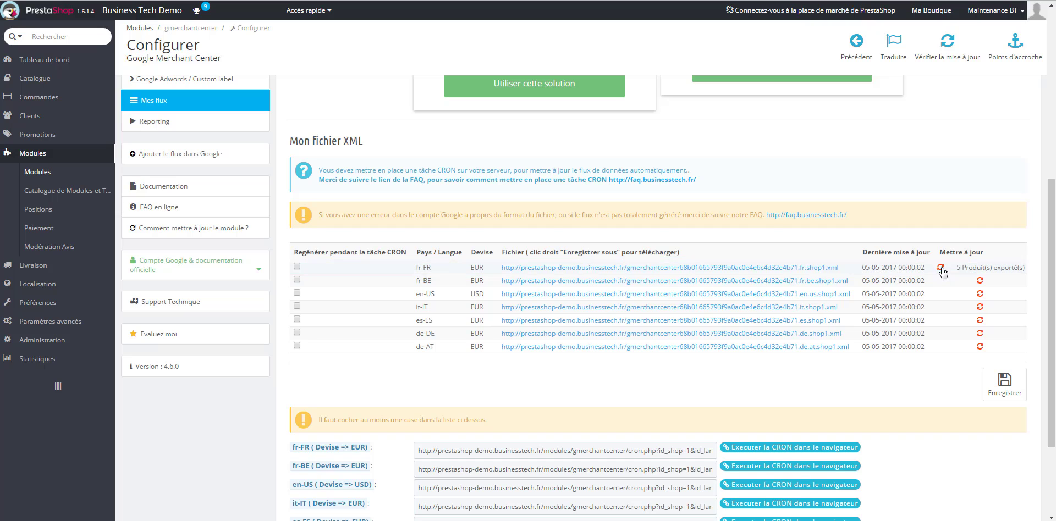
left_click(941, 268)
left_click(941, 268)
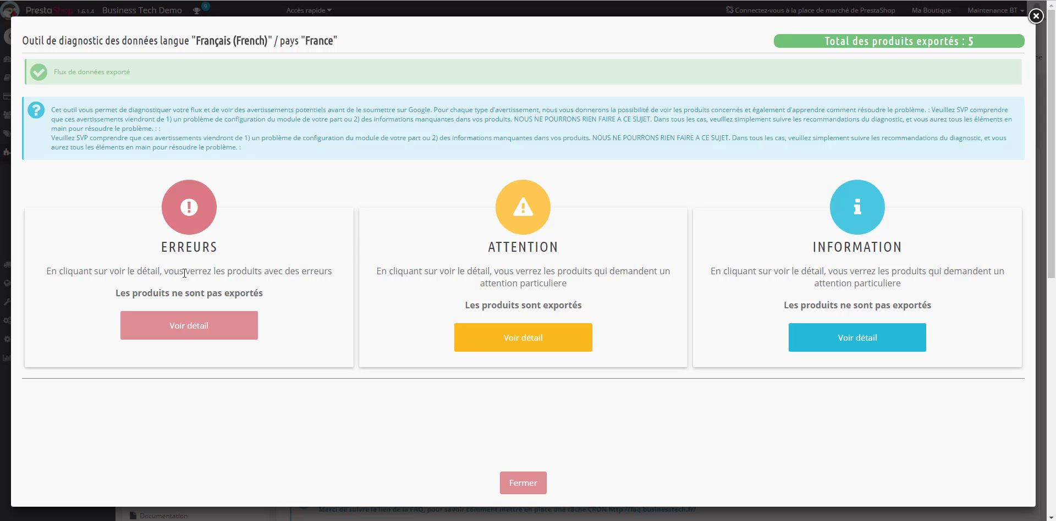
Review the error, attention and information details in the French feed diagnostic and close the report.
left_click(182, 330)
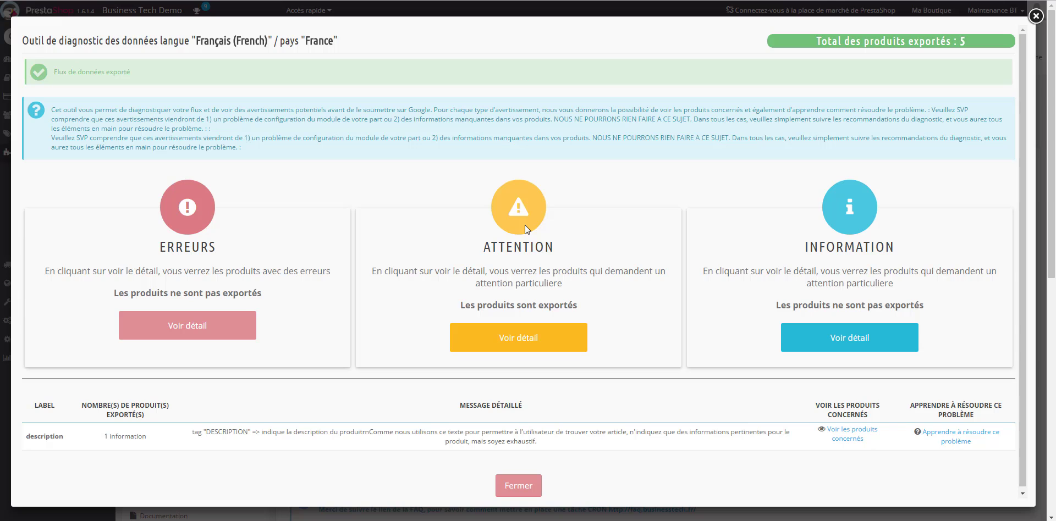
left_click(518, 339)
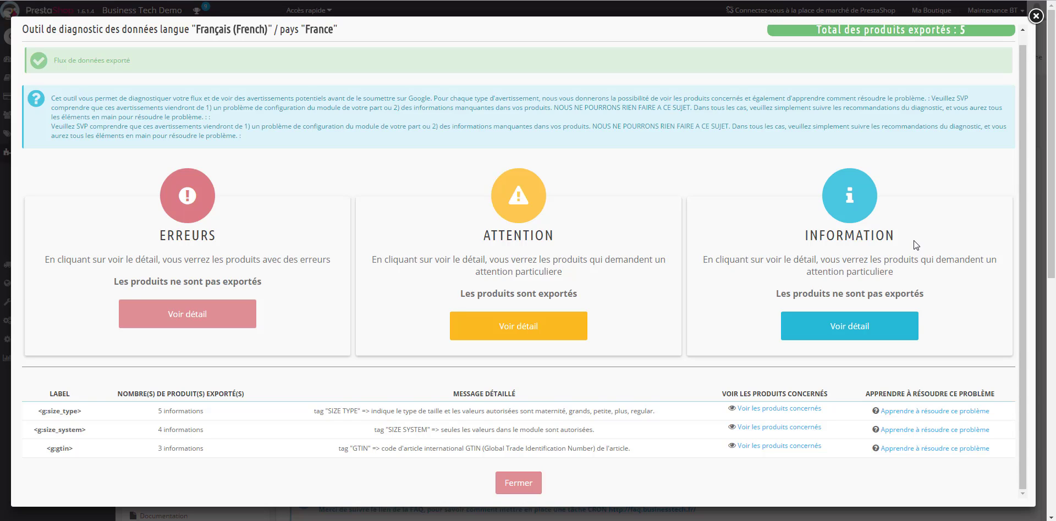
left_click(812, 329)
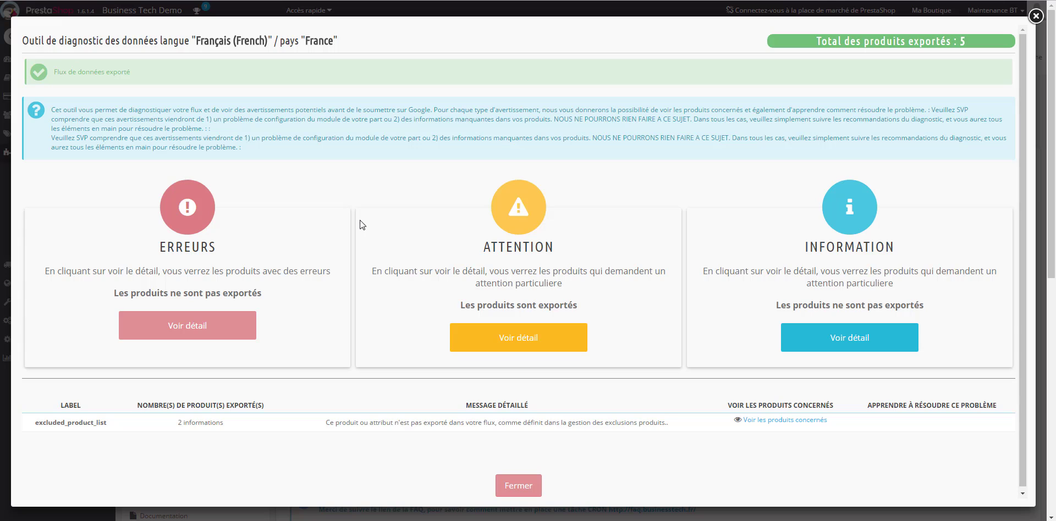
key("Escape")
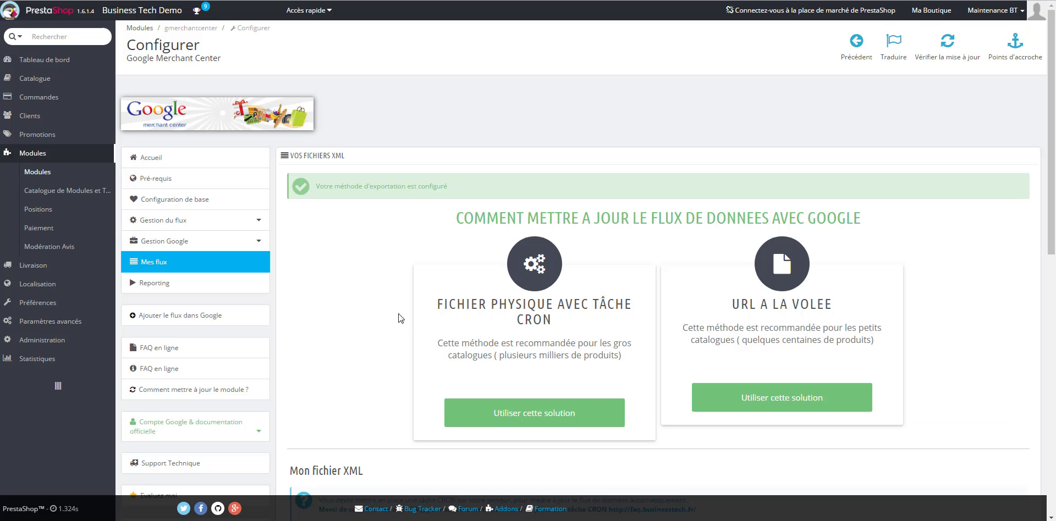
Open the fr_FR_EUR feed report from the Reporting section, look over its diagnostic overview and close it.
left_click(152, 283)
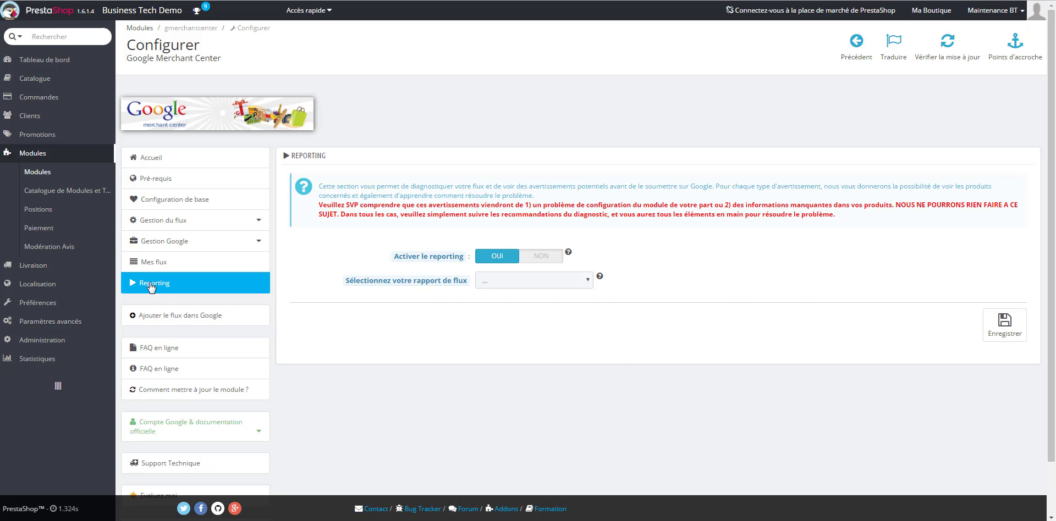
left_click(587, 282)
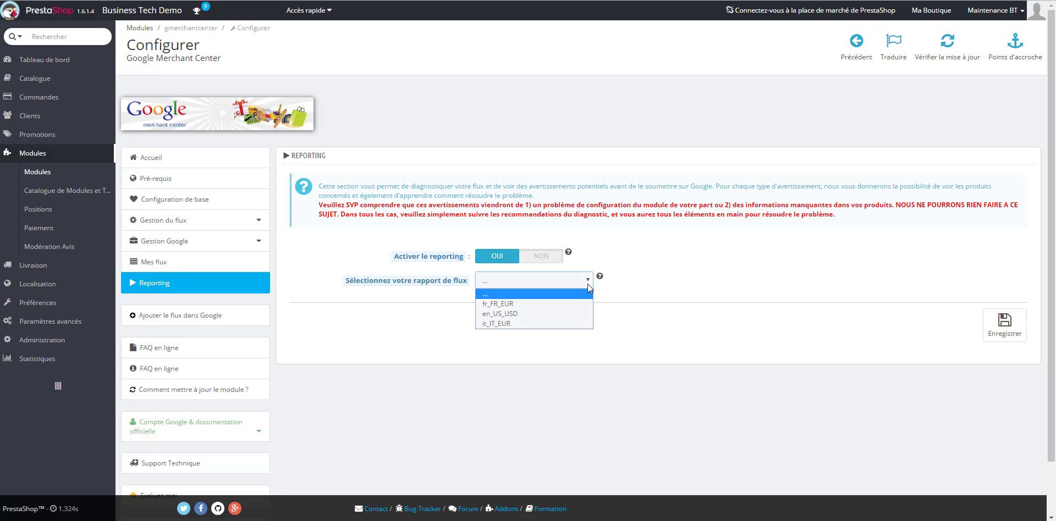
left_click(675, 296)
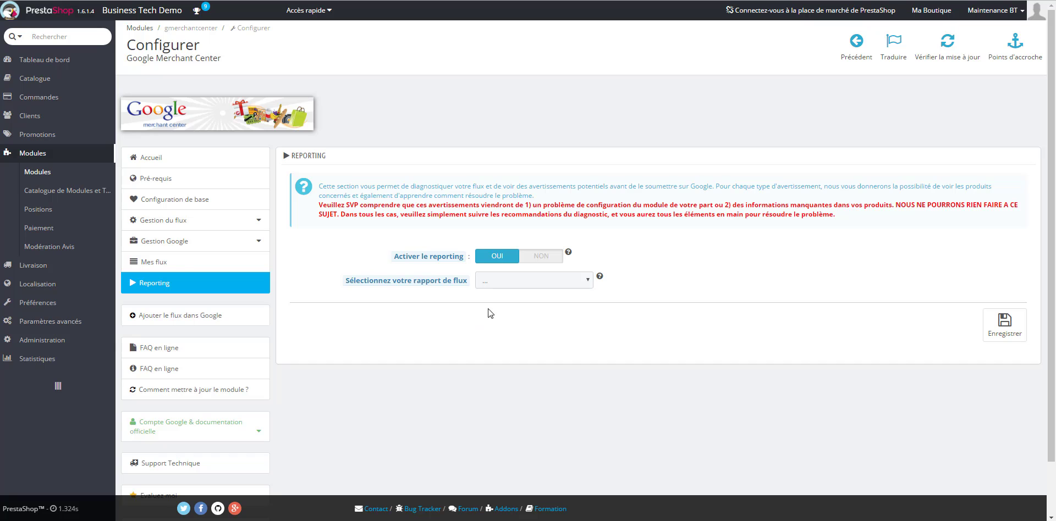
left_click(518, 281)
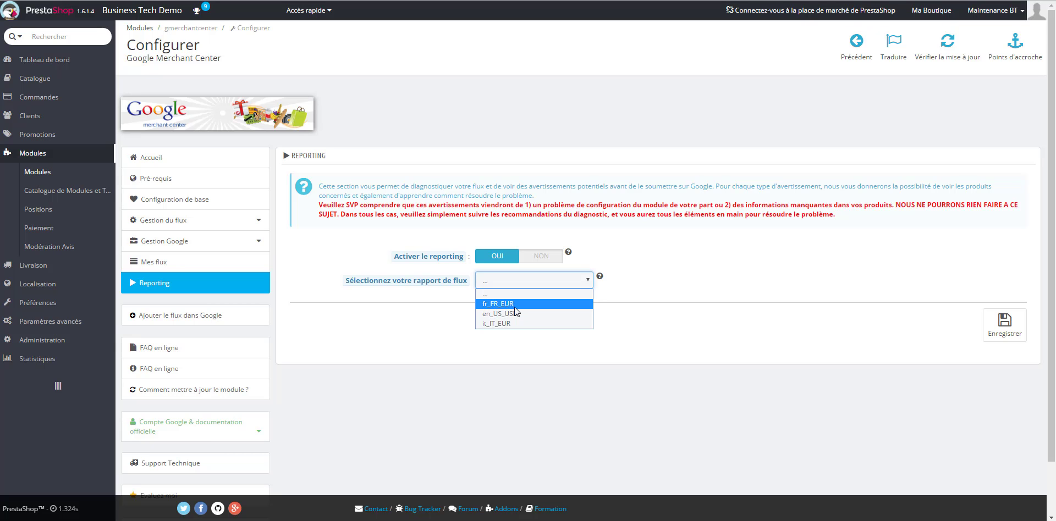
left_click(514, 305)
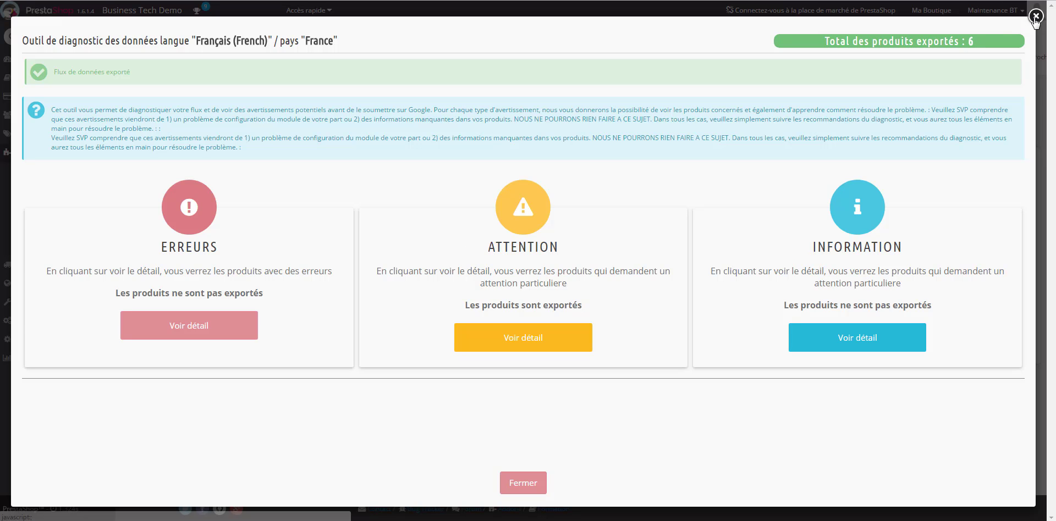
left_click(1036, 17)
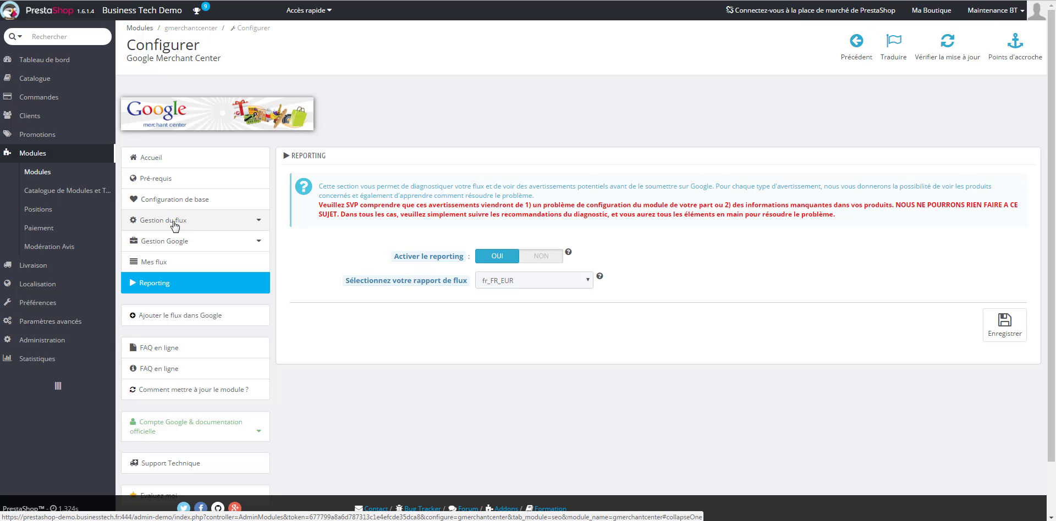
Look over the XML files per country and language in Mes flux and save the feed settings.
left_click(154, 262)
scroll(818, 324, "down", 8)
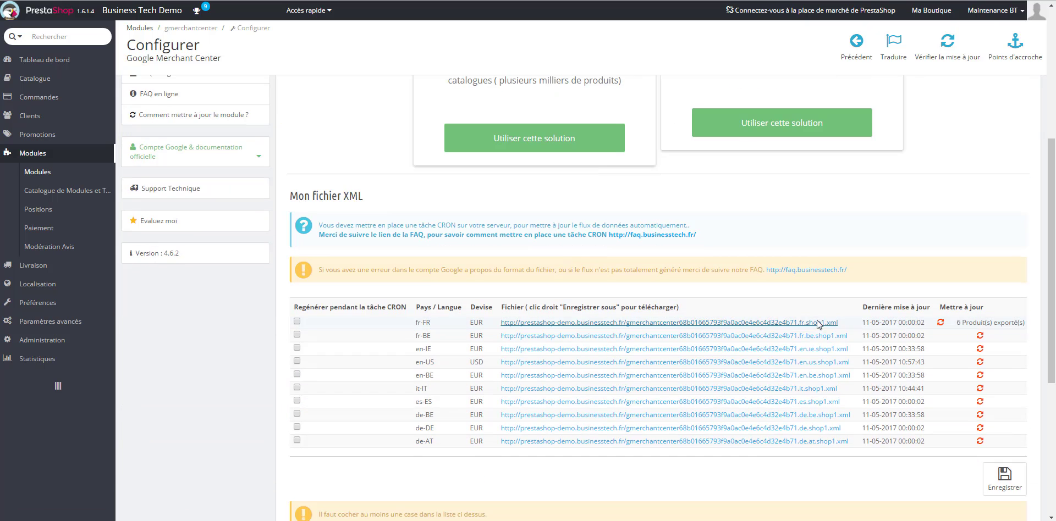
scroll(968, 300, "up", 2)
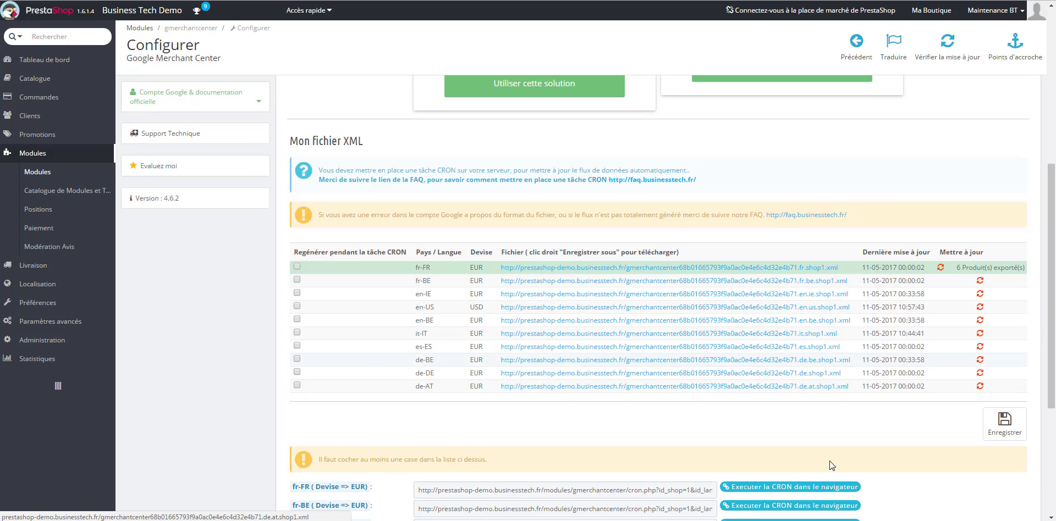
left_click(1010, 428)
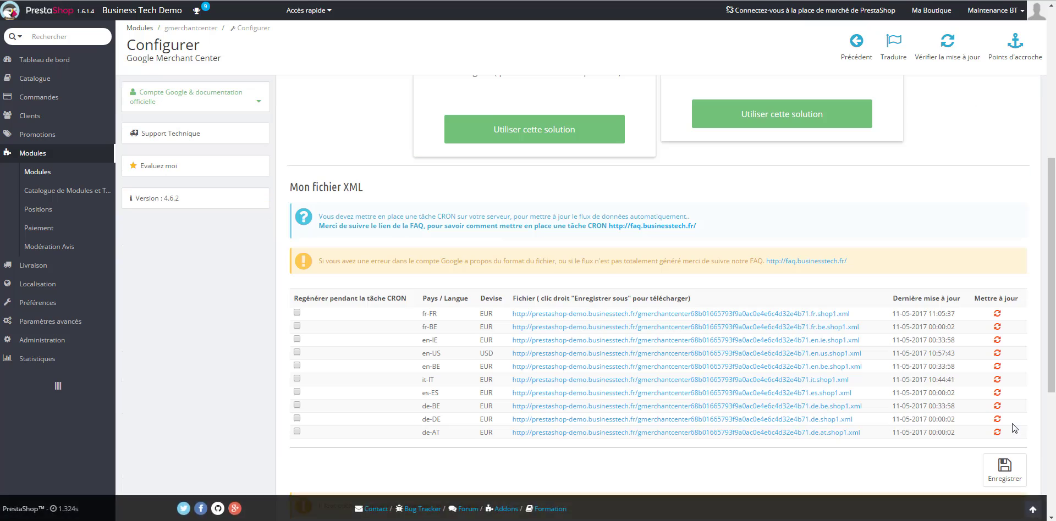
Save the Reporting settings with reporting enabled.
scroll(137, 270, "up", 3)
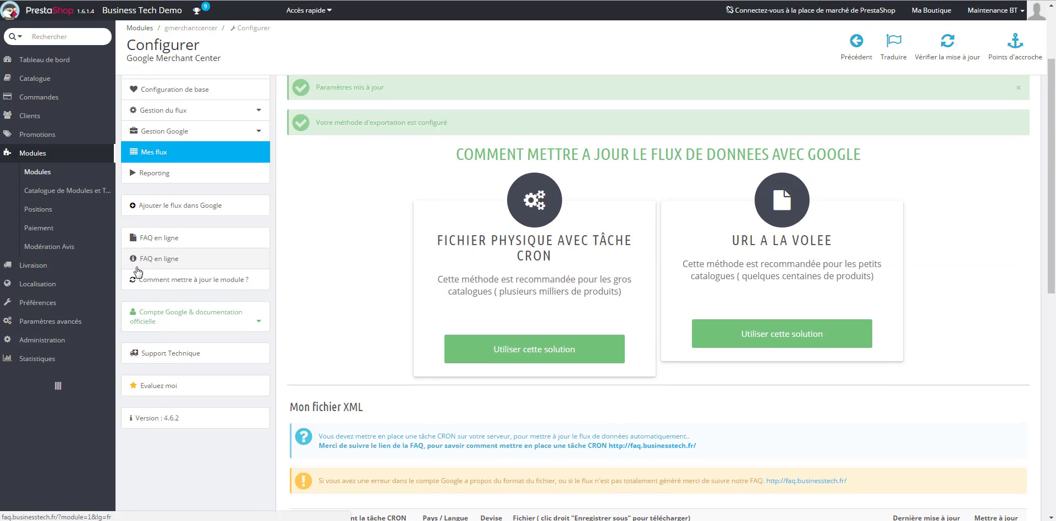
left_click(142, 174)
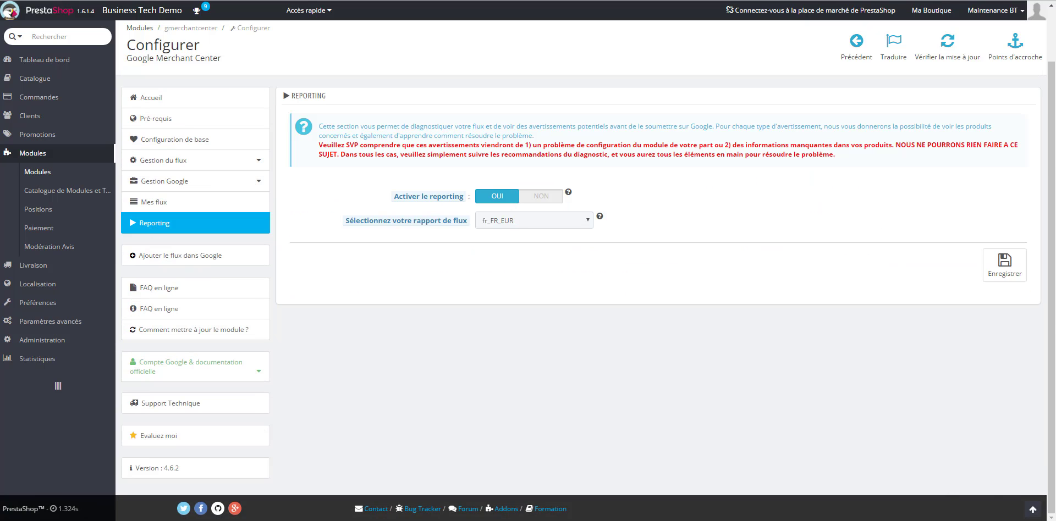
left_click(1006, 275)
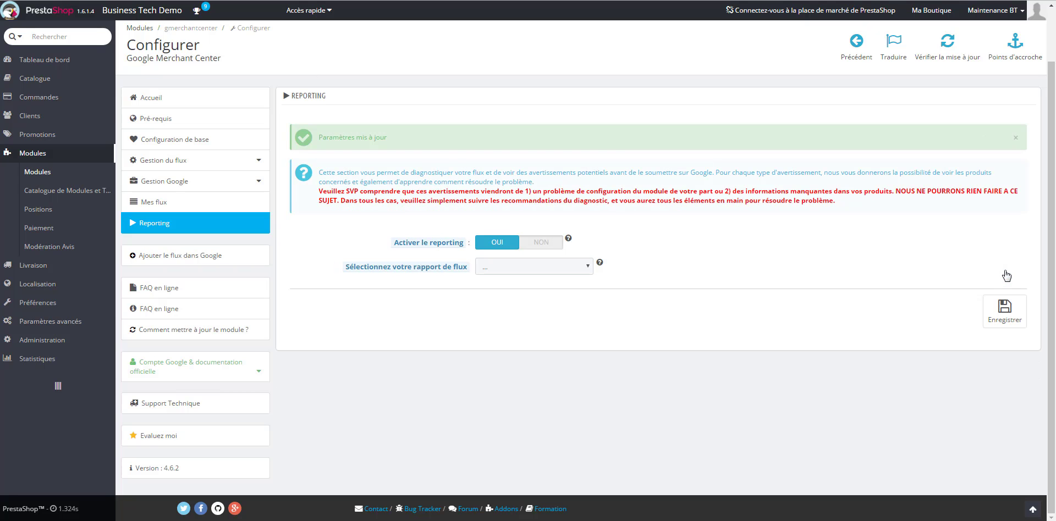
Display the French EUR feed diagnostic again from the saved Reporting section and close it.
left_click(584, 267)
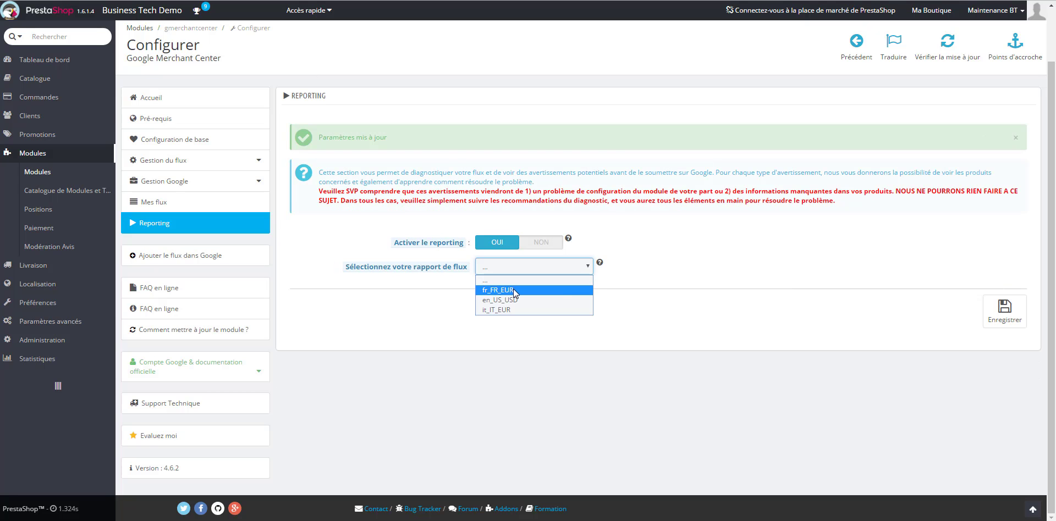
left_click(513, 290)
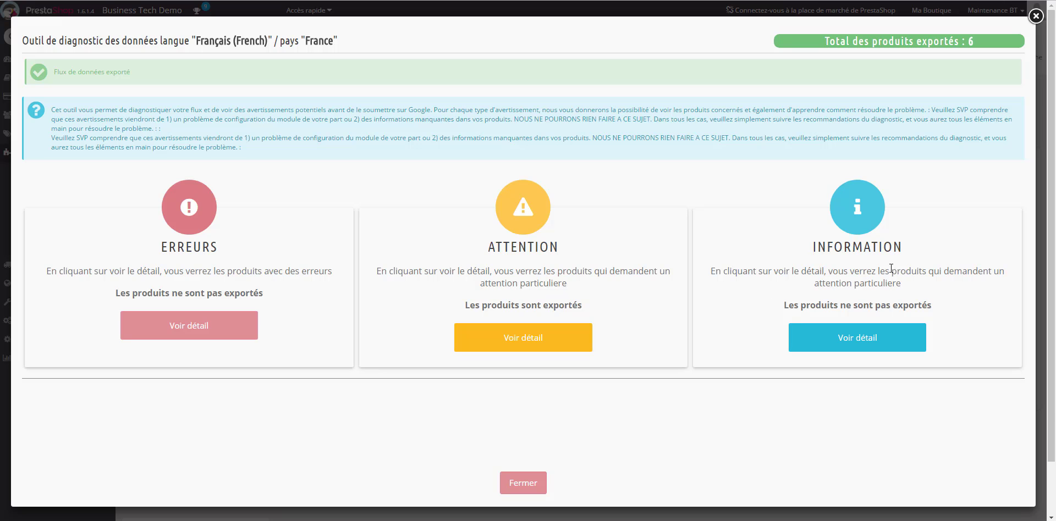
left_click(1036, 16)
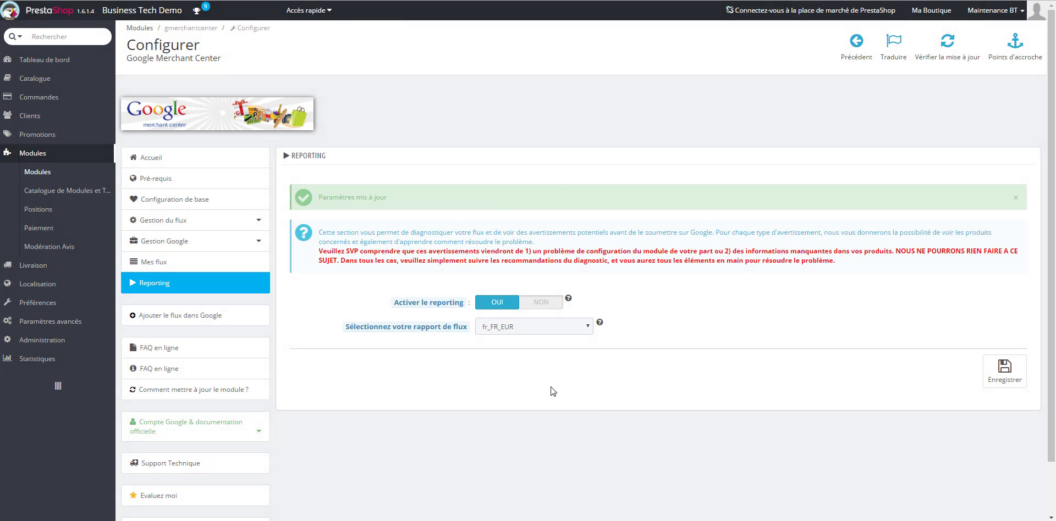
Return to Mes flux, check the last update dates of the XML files and save the settings again.
left_click(172, 263)
scroll(1036, 449, "down", 4)
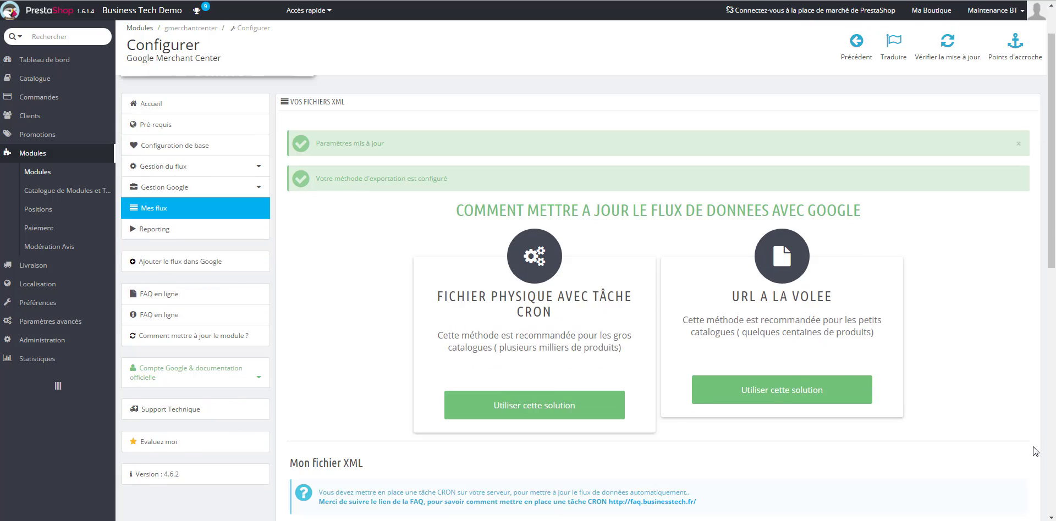
scroll(985, 421, "down", 1)
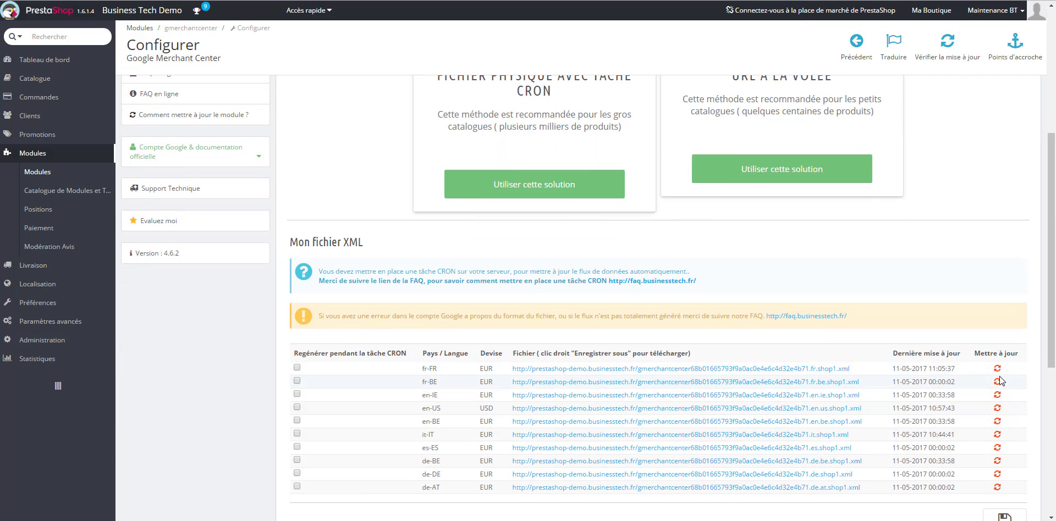
scroll(1000, 407, "down", 3)
left_click(1004, 357)
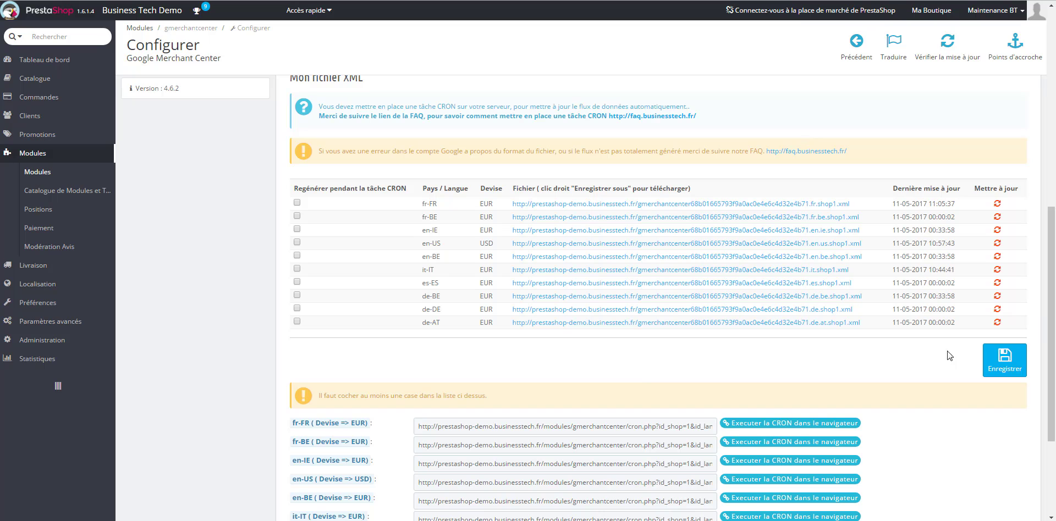
Go back to the Reporting section with the feed report selection.
scroll(637, 382, "up", 2)
scroll(637, 383, "up", 5)
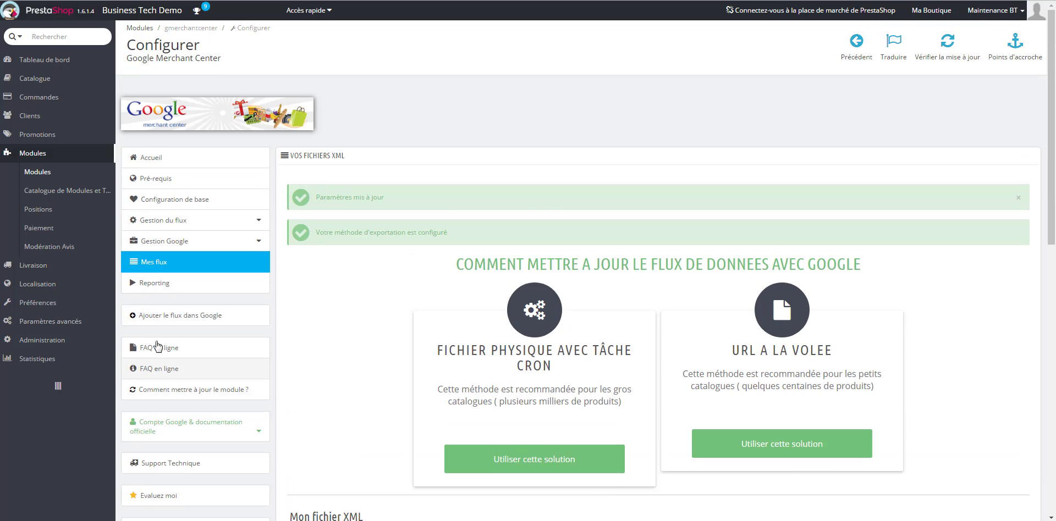
left_click(159, 290)
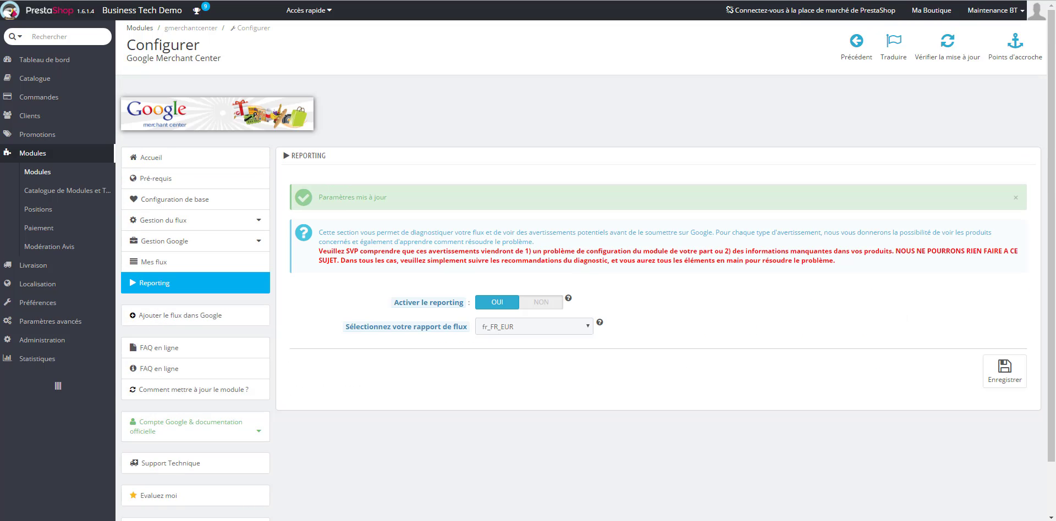